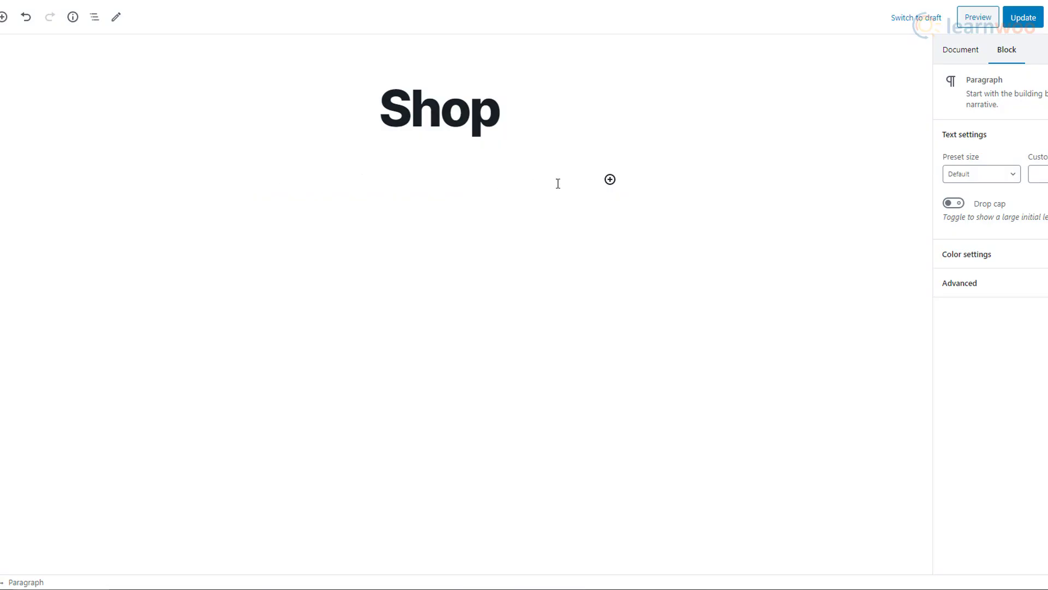
Expand the Common Blocks and WooCommerce categories in the Shop page's block inserter.
click(610, 179)
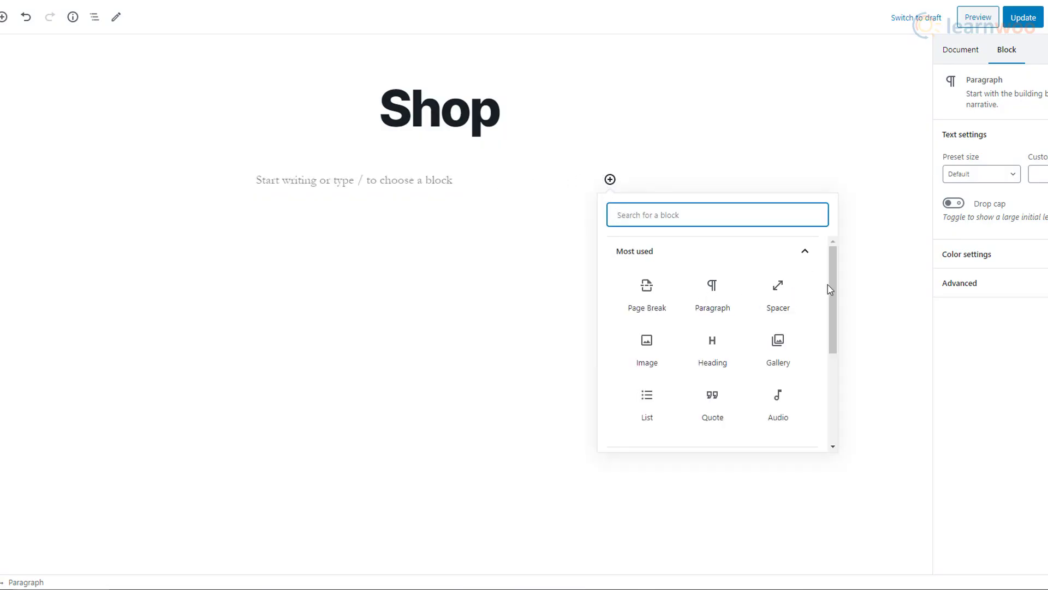
drag(829, 287, 835, 417)
click(789, 289)
click(810, 433)
Scroll through the finished Wedens watch shop front end.
scroll(828, 404, down, 5)
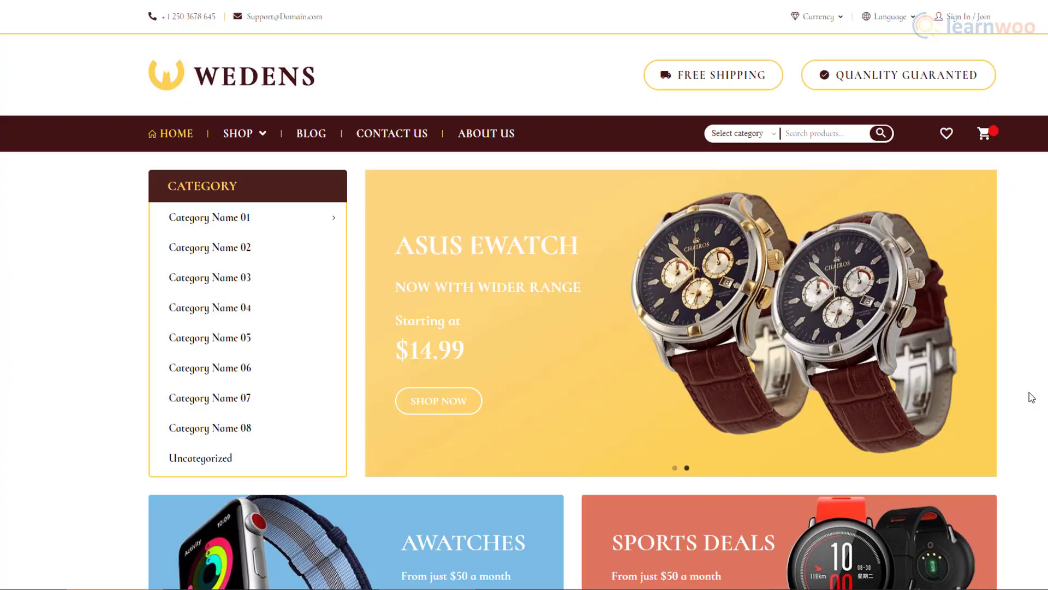
scroll(1032, 396, down, 12)
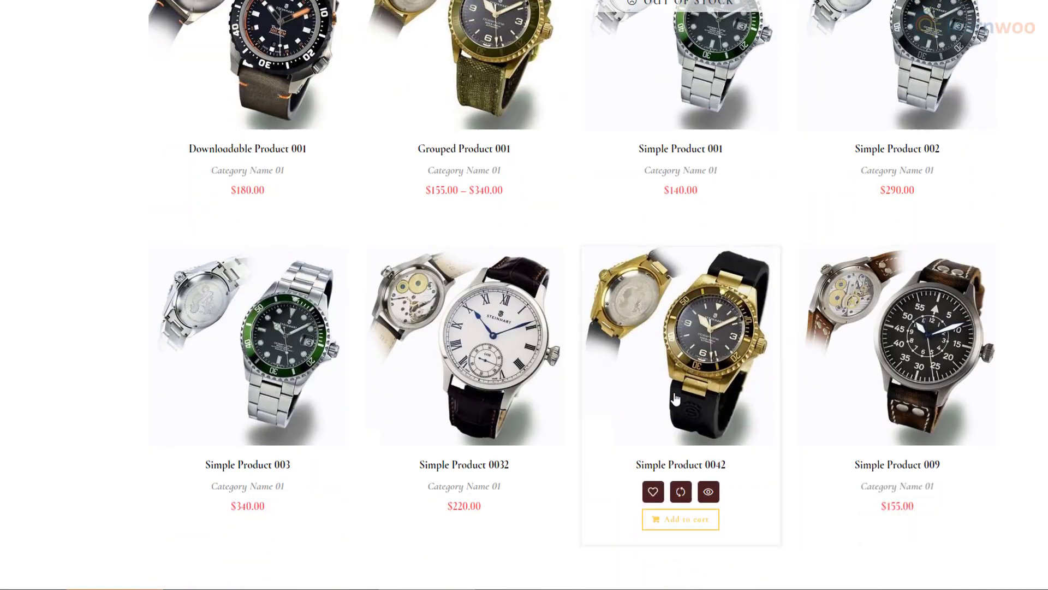
scroll(999, 402, down, 4)
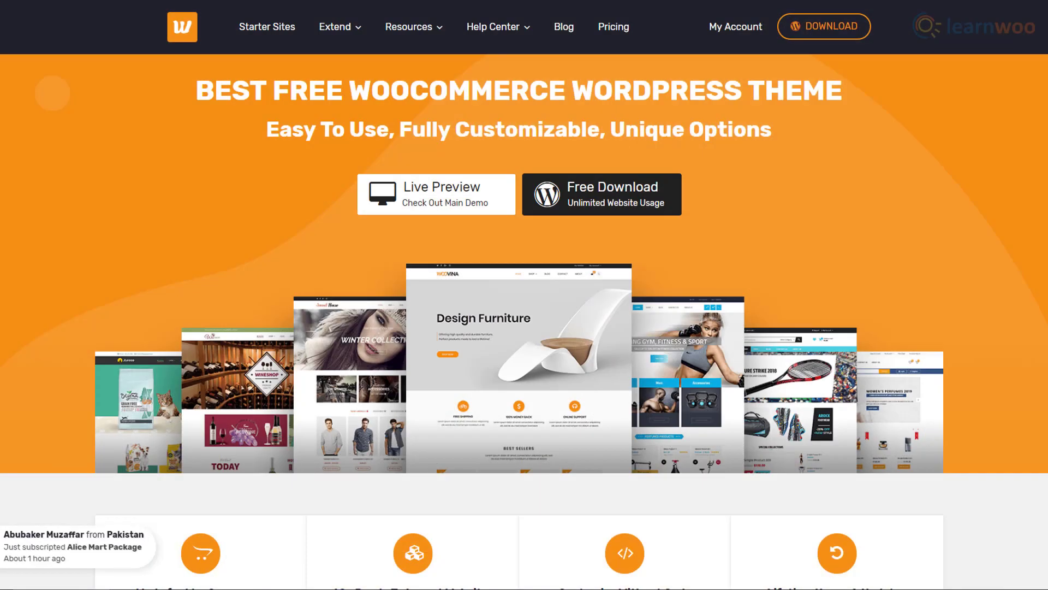
Scroll through WooVina's starter templates, including Braza, Crafty, Faster and Afela.
scroll(524, 323, down, 2)
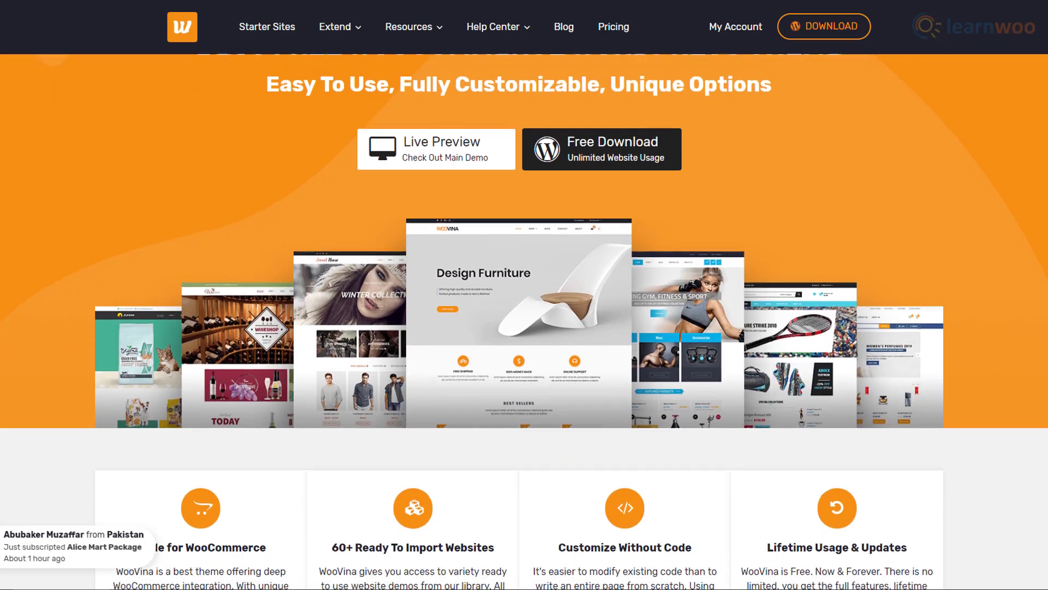
scroll(524, 322, down, 3)
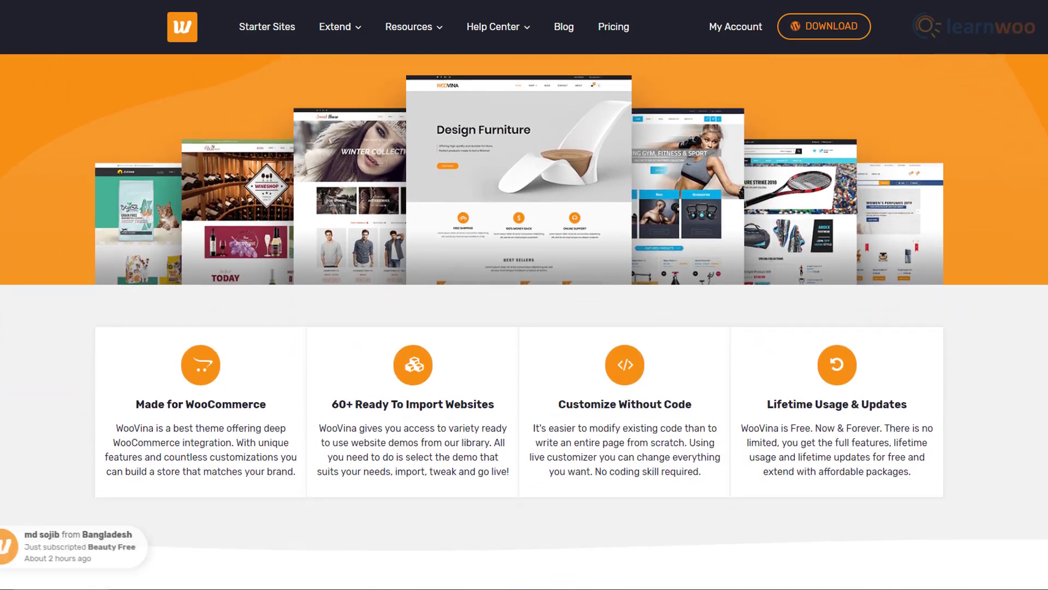
scroll(524, 322, down, 2)
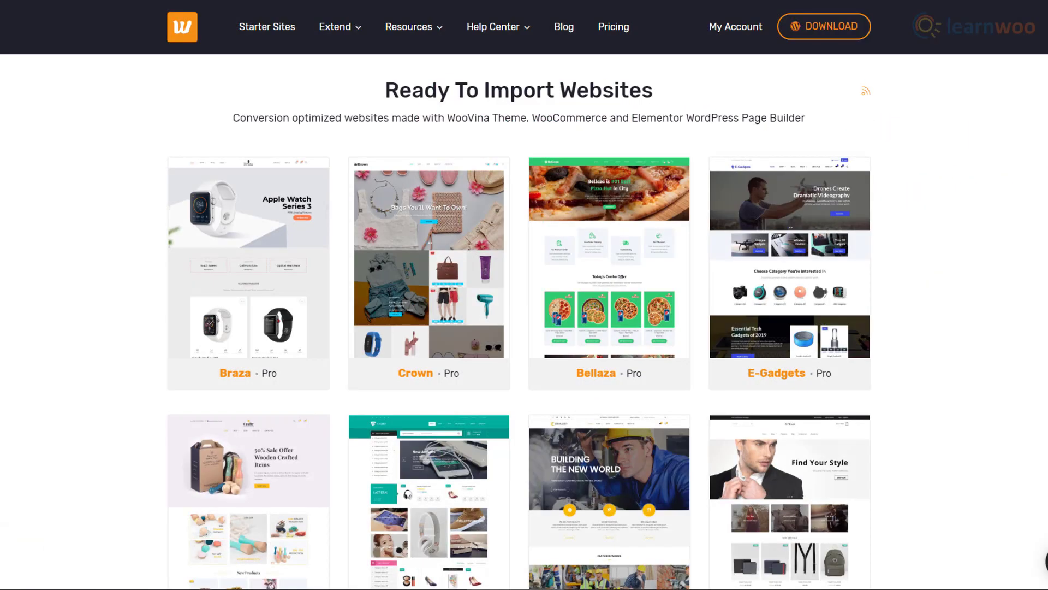
scroll(524, 322, down, 2)
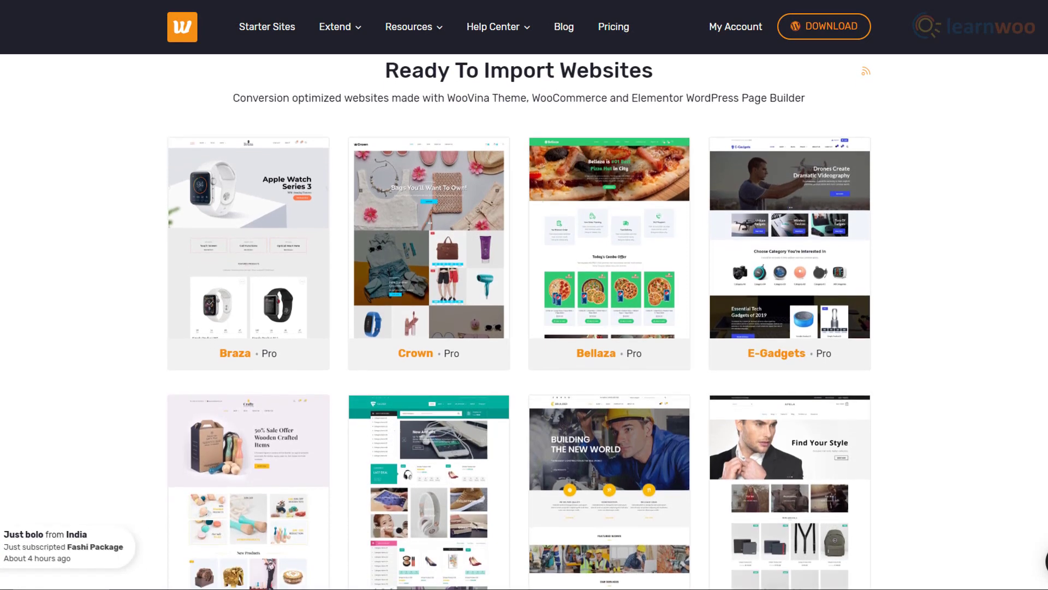
scroll(524, 322, down, 4)
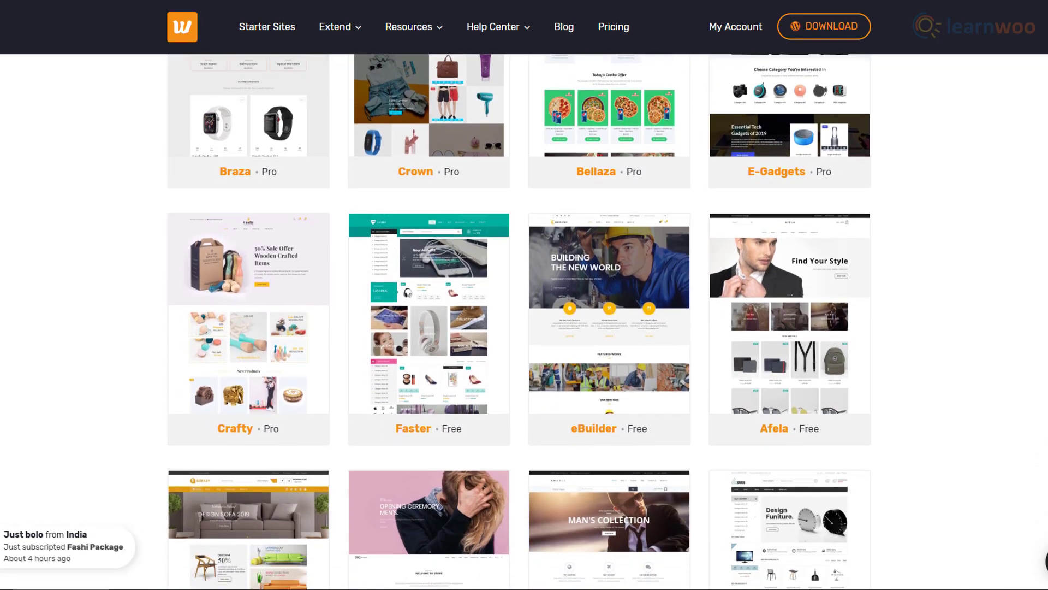
scroll(524, 322, down, 3)
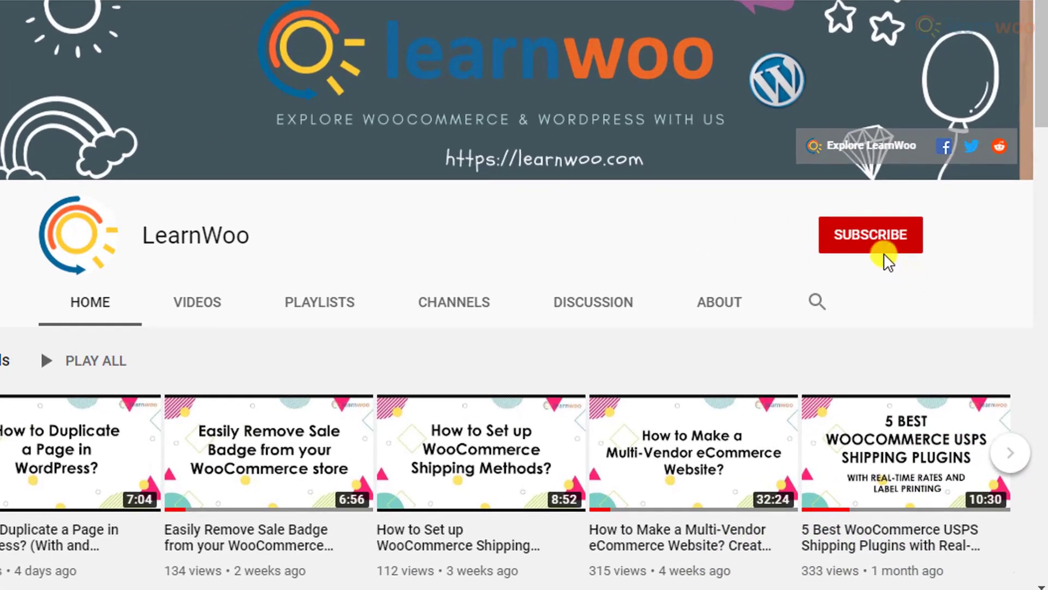
Subscribe to LearnWoo on YouTube and set the bell notifications to All.
click(874, 240)
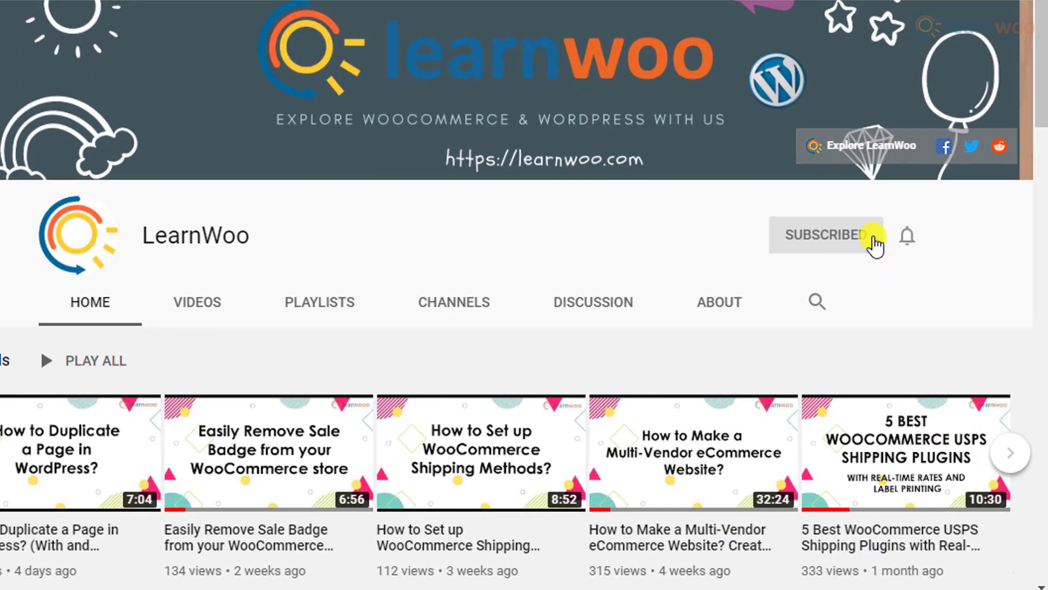
click(906, 238)
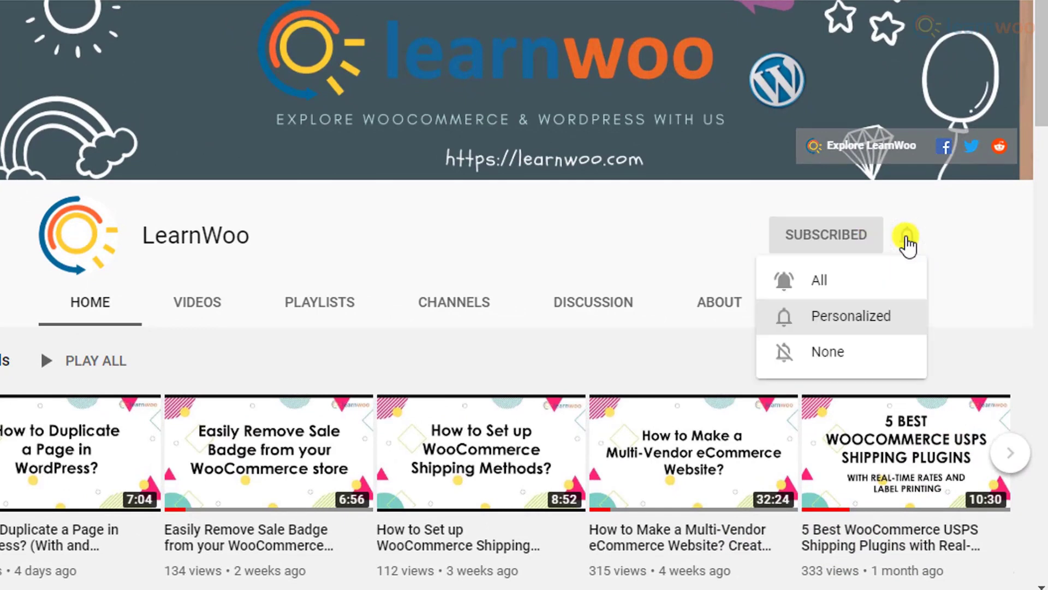
click(896, 281)
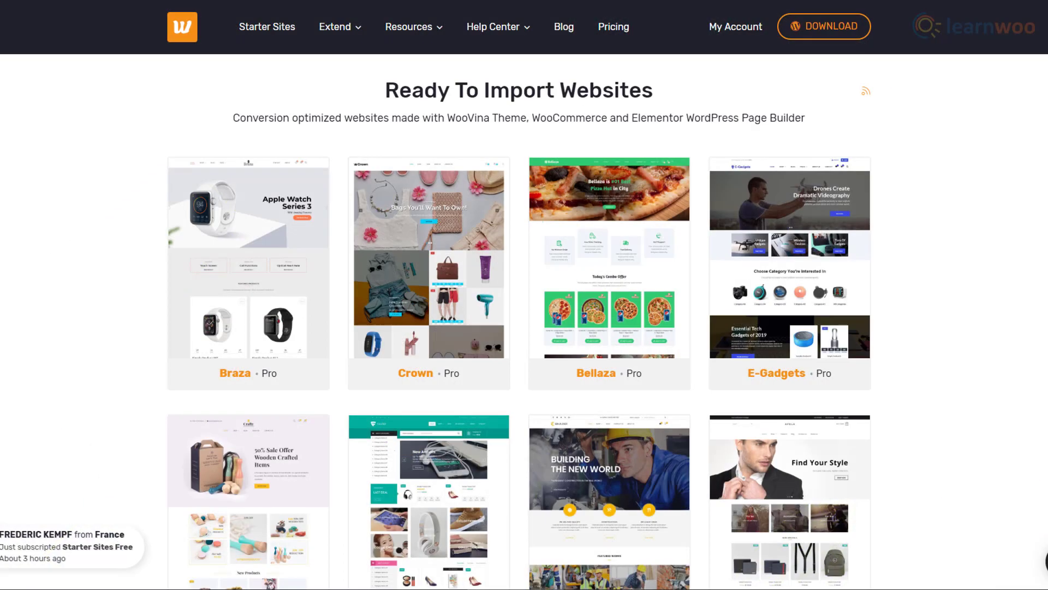
Scroll the starter-site grid down to the page 3 pagination.
scroll(524, 323, down, 1)
scroll(524, 322, down, 3)
scroll(524, 322, down, 3)
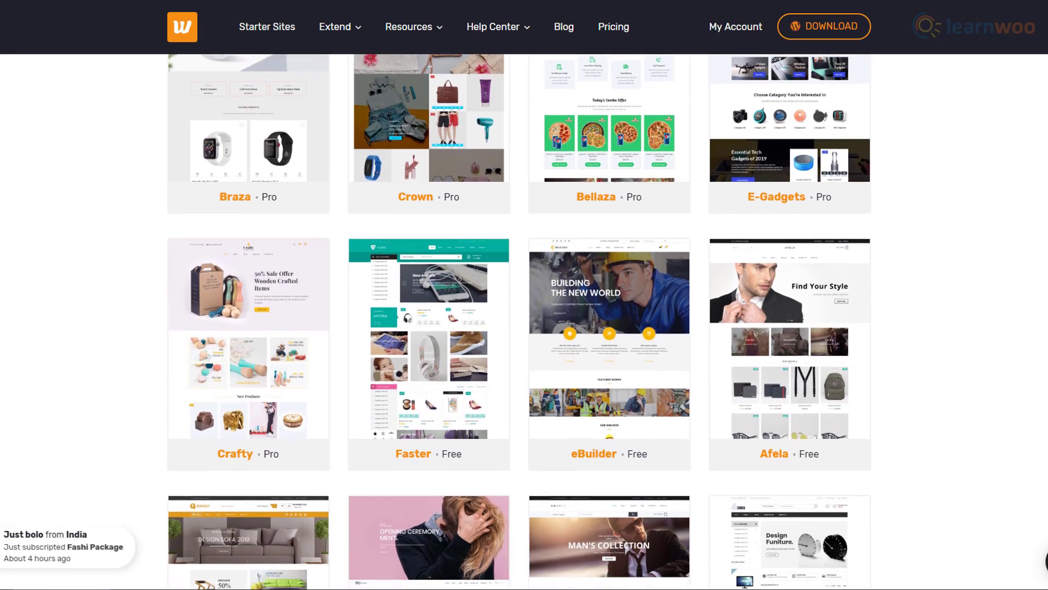
scroll(524, 322, down, 3)
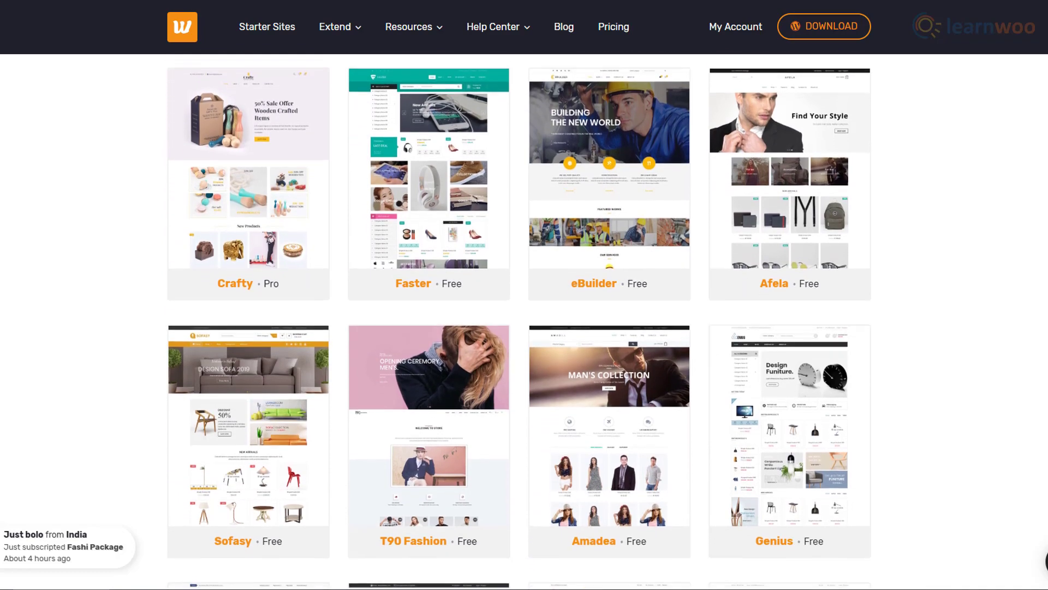
scroll(524, 322, down, 4)
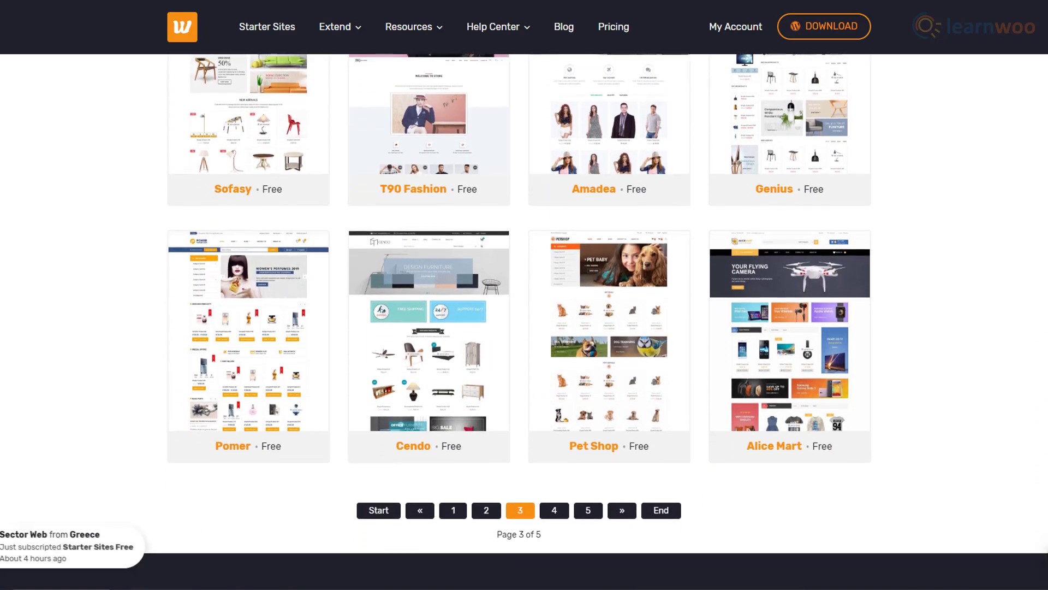
scroll(525, 322, down, 1)
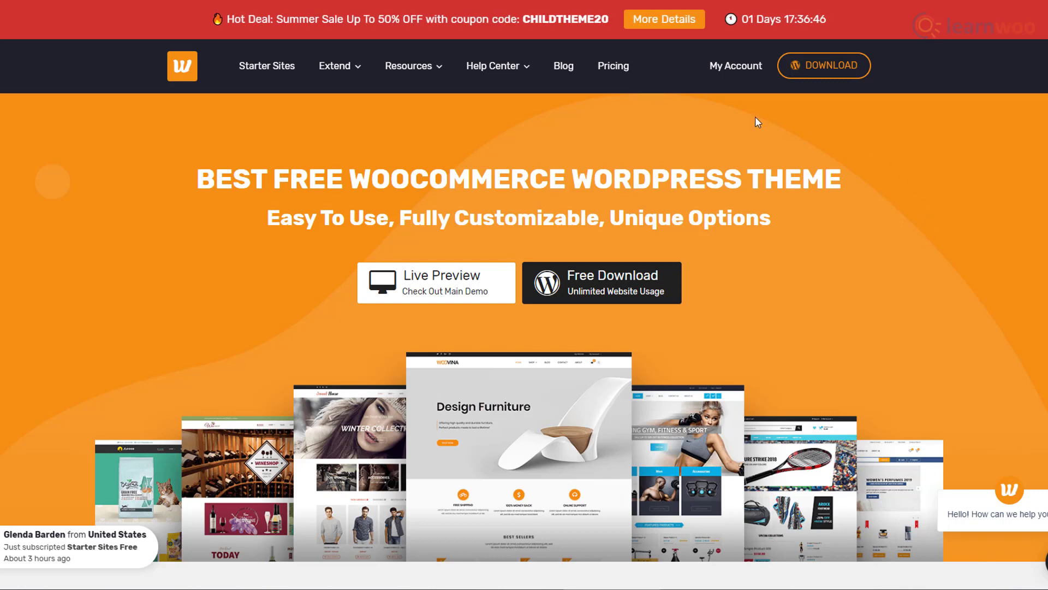
Go from My Account to Register Now and scroll Pricing to the free Starter Site link.
click(730, 66)
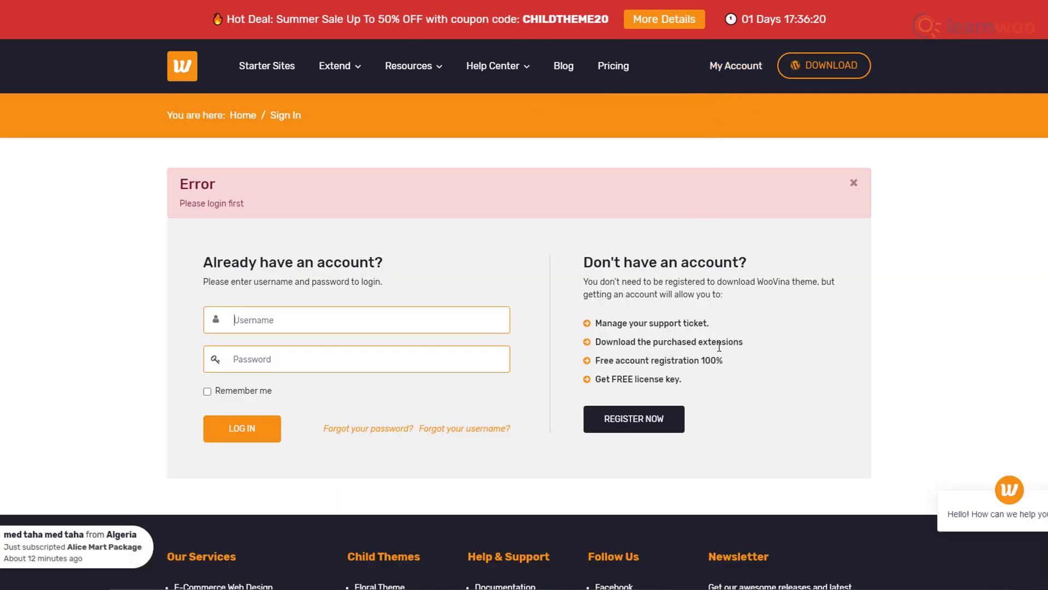
click(636, 430)
scroll(640, 433, down, 3)
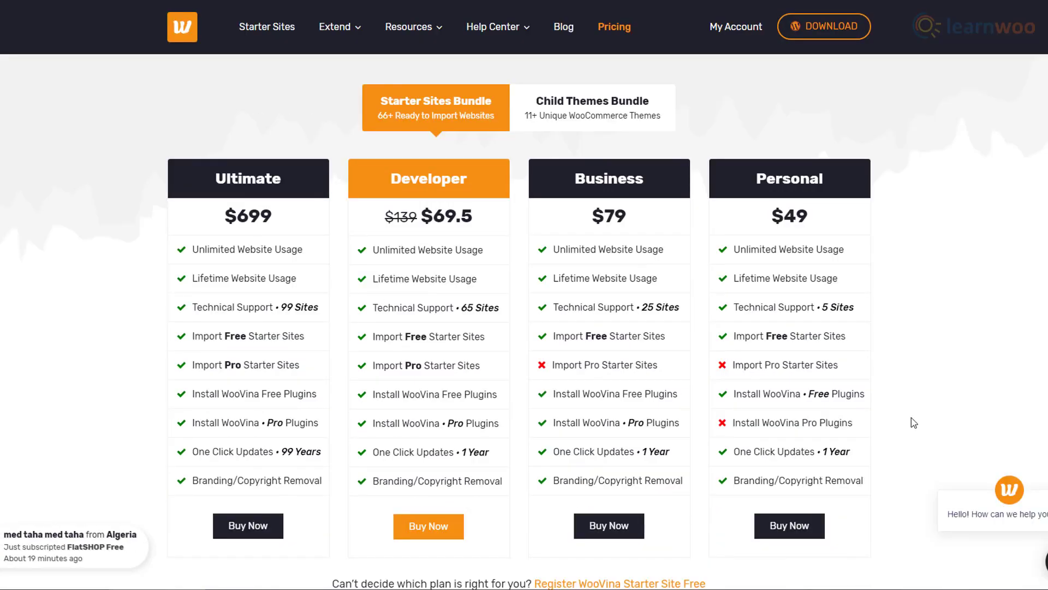
scroll(913, 422, down, 3)
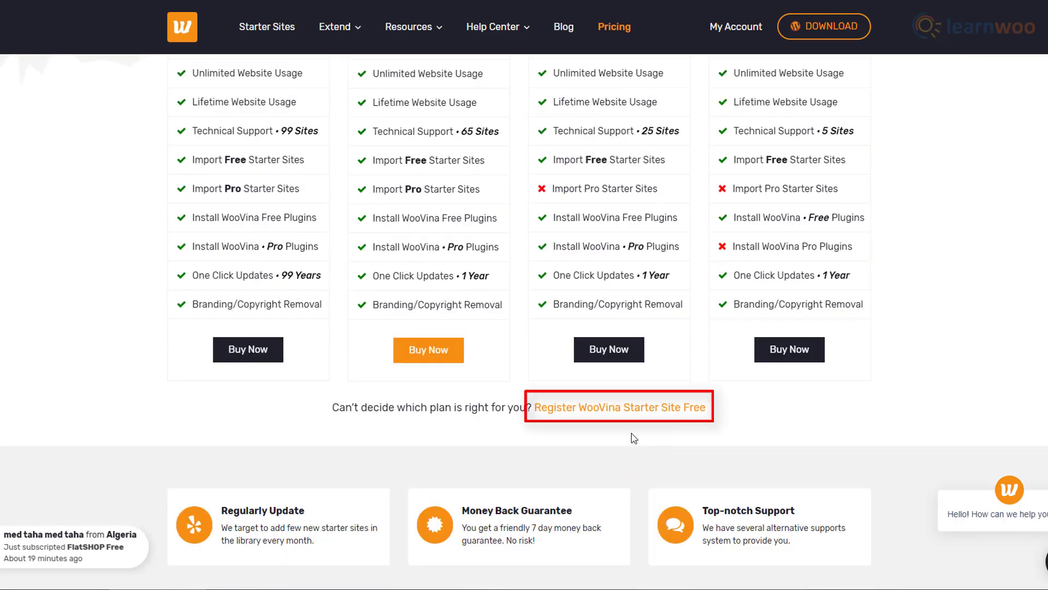
Fill the free Starter Sites registration form with username, password, first and last name, and email.
click(612, 418)
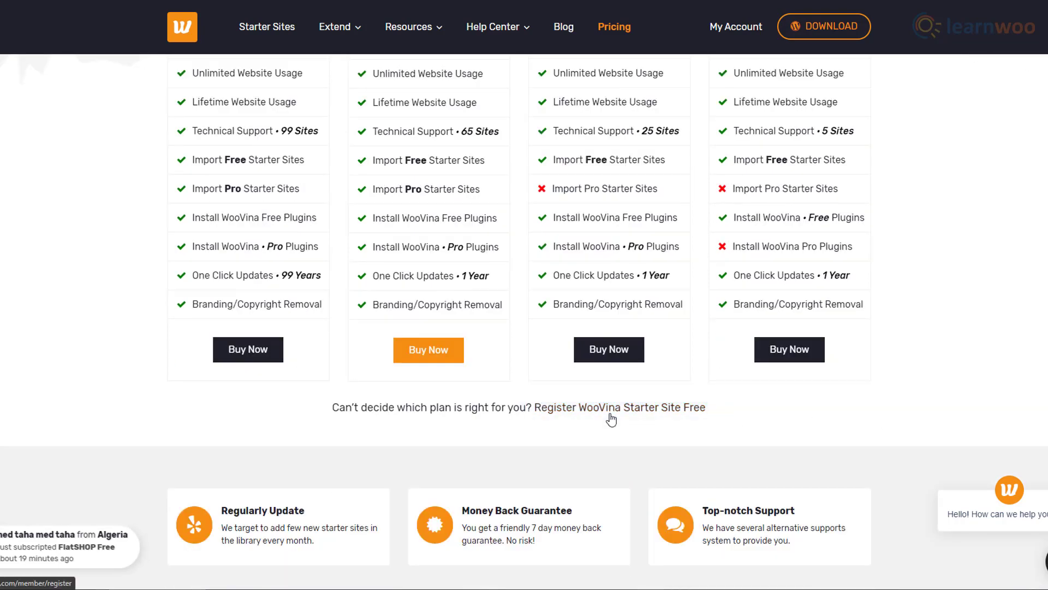
text(developer)
click(777, 328)
text(•••••••••••••)
click(571, 351)
text(•••••••••••••)
click(502, 396)
text(Developer)
click(468, 423)
text(Website)
key(Tab)
Solve the parking-meter reCAPTCHA and submit the registration with Process Subscription.
scroll(872, 440, down, 5)
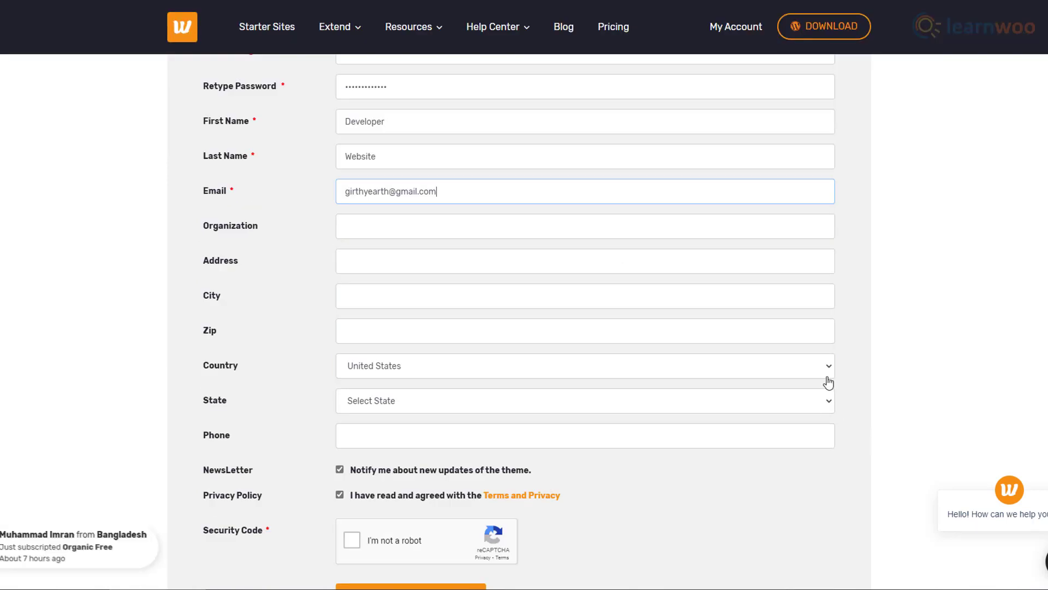
scroll(833, 383, down, 3)
click(352, 363)
click(483, 383)
click(467, 429)
click(577, 385)
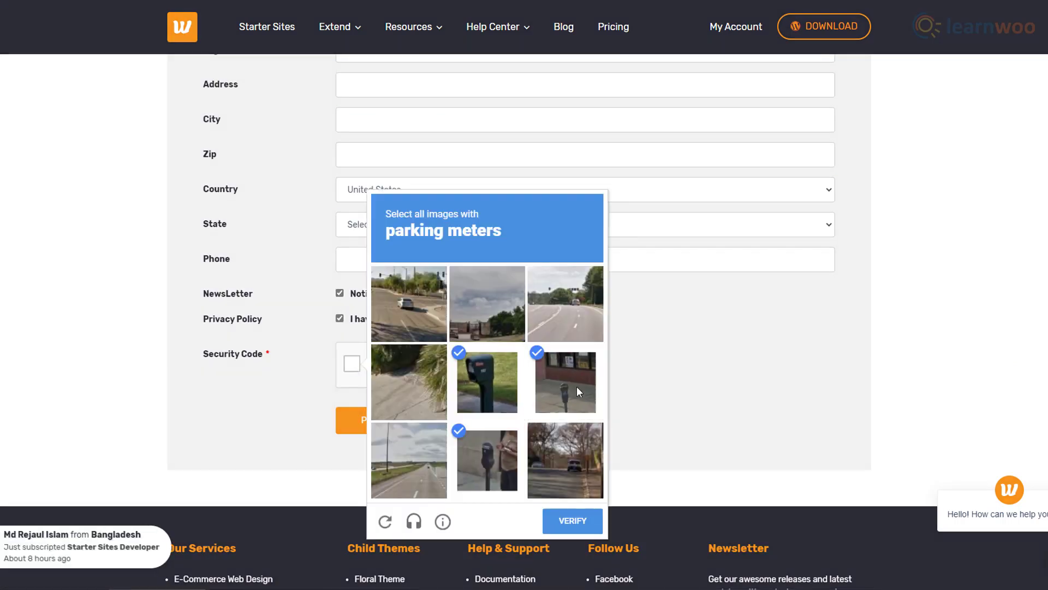
click(572, 520)
click(418, 435)
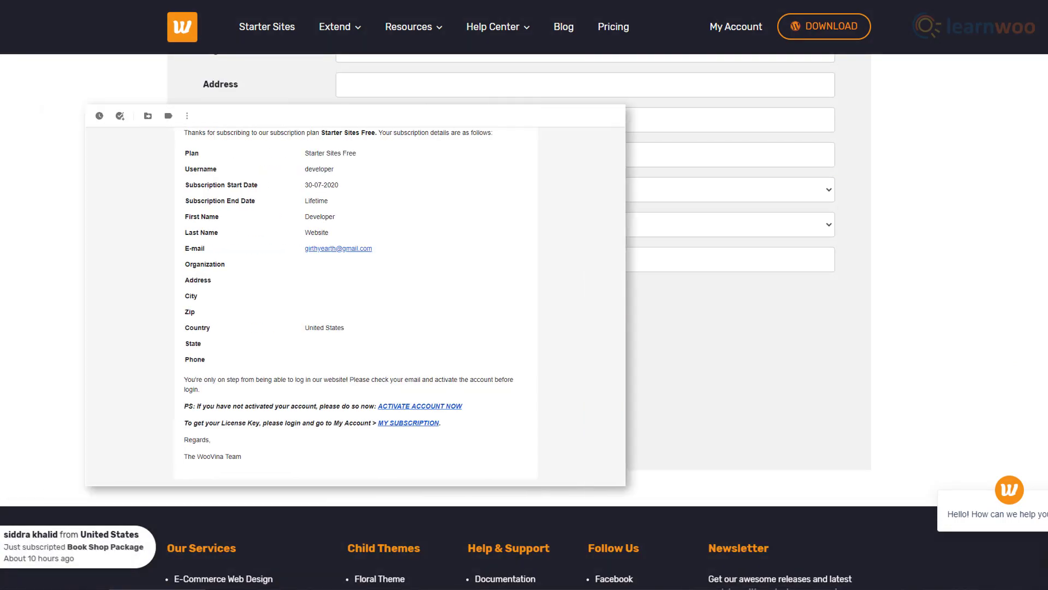
Sign in with Remember me ticked and open Downloads to see the WooVina theme and plugin zips.
text(de)
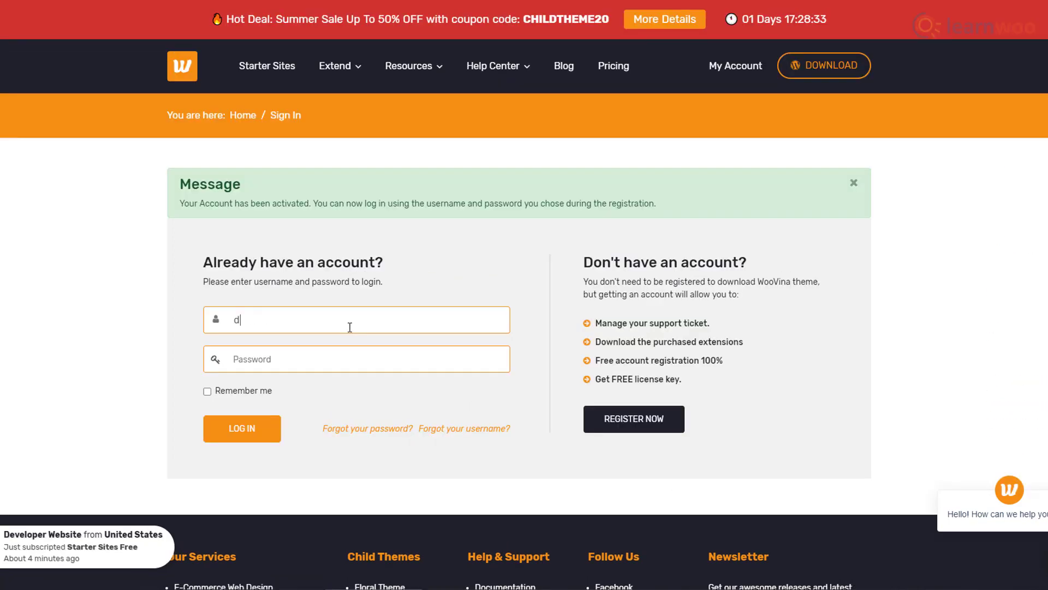
text(veloper)
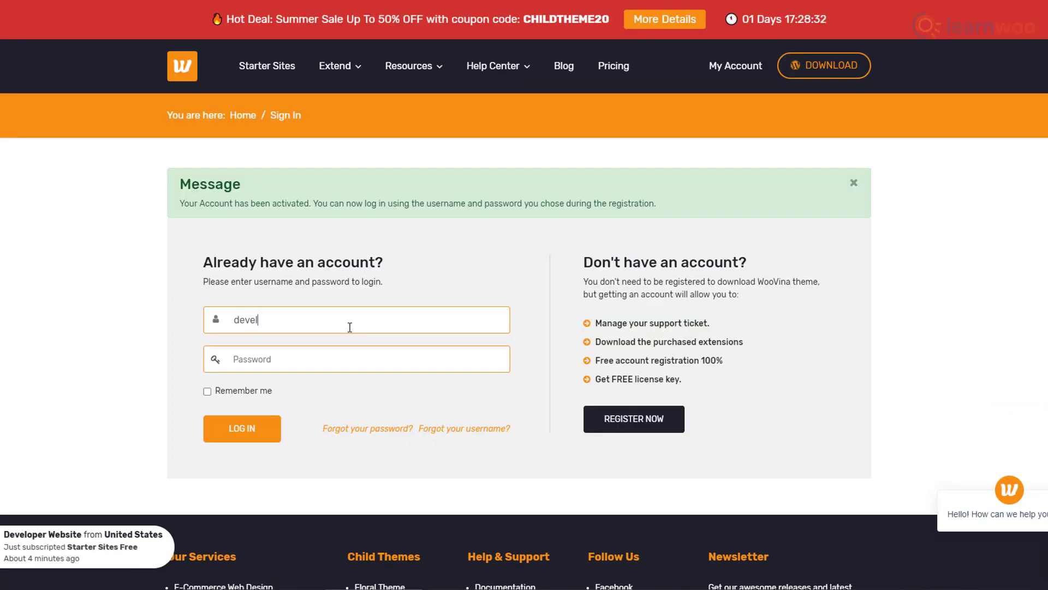
click(339, 355)
text(•••••••••••••)
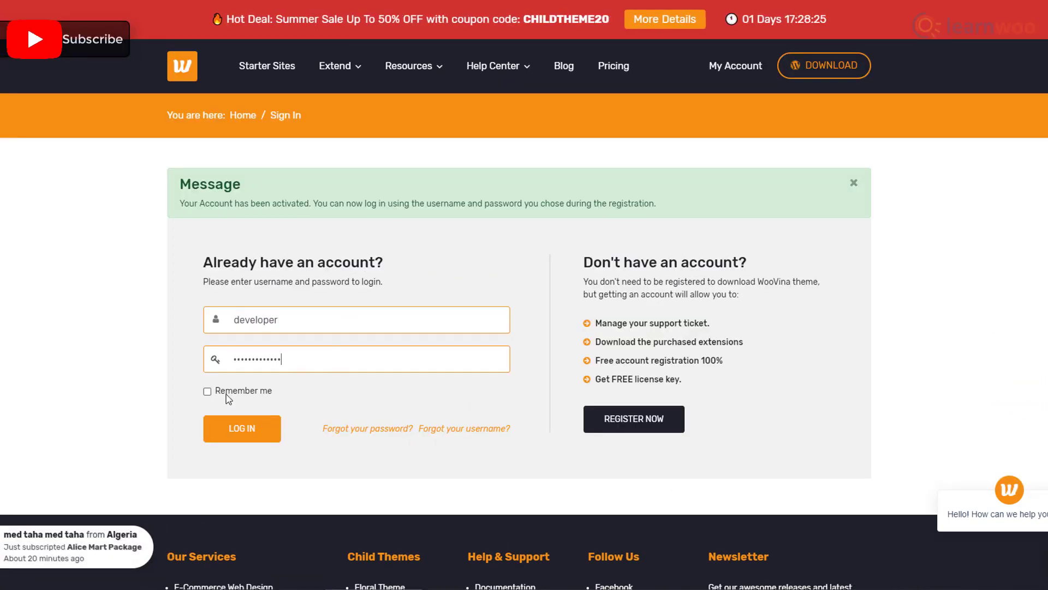
click(207, 391)
click(235, 434)
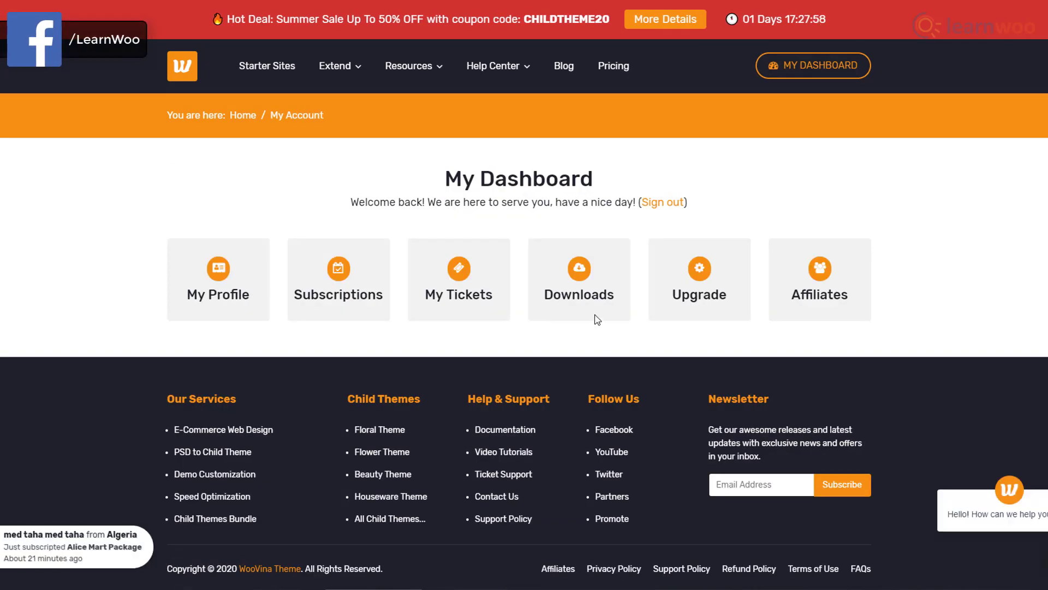
click(583, 296)
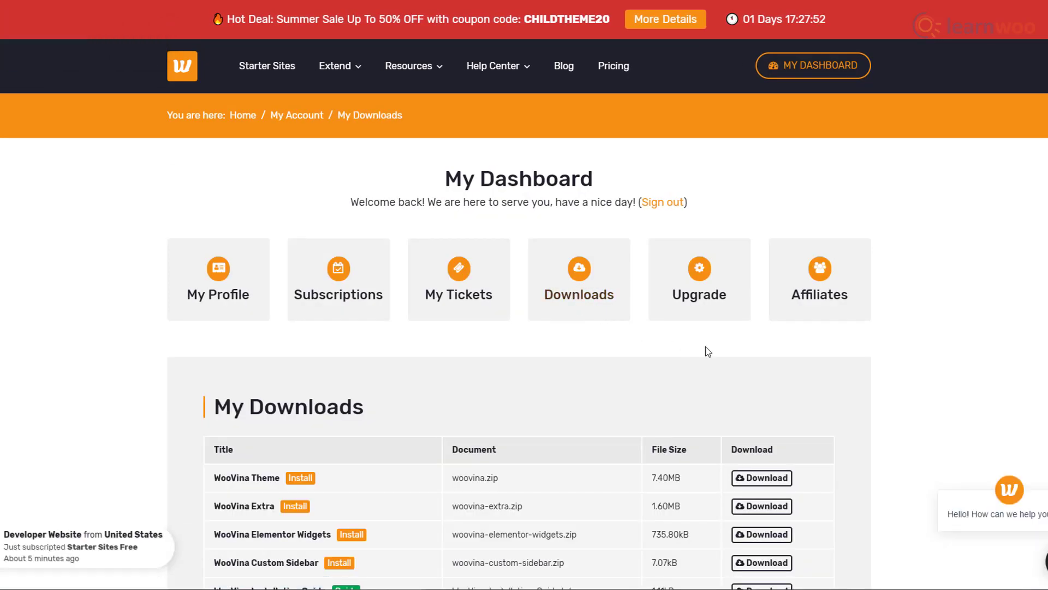
scroll(745, 357, down, 3)
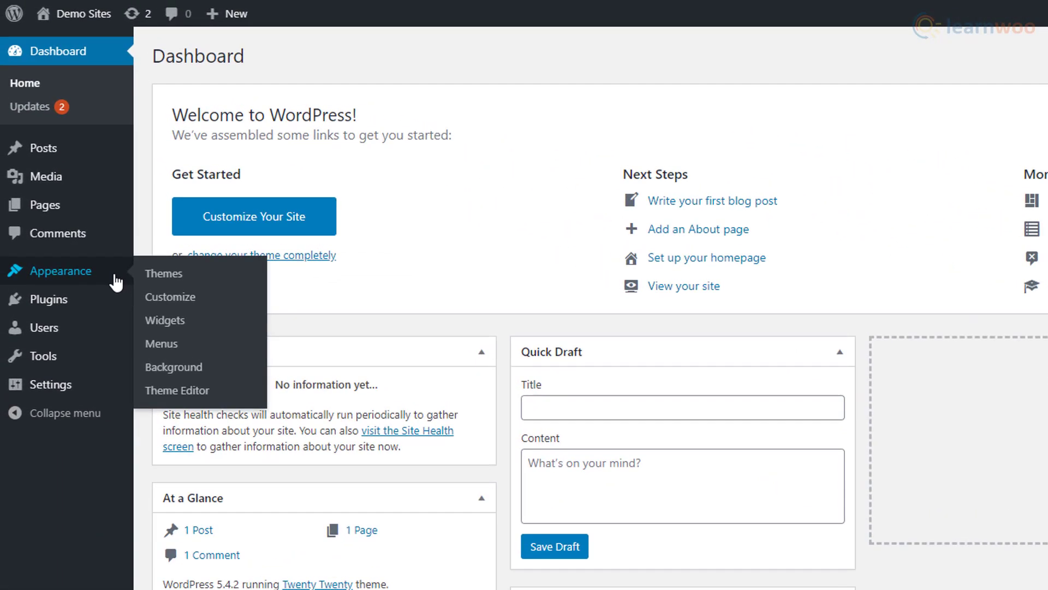
Upload woovina.zip through Themes > Add New > Upload Theme and install it.
click(87, 197)
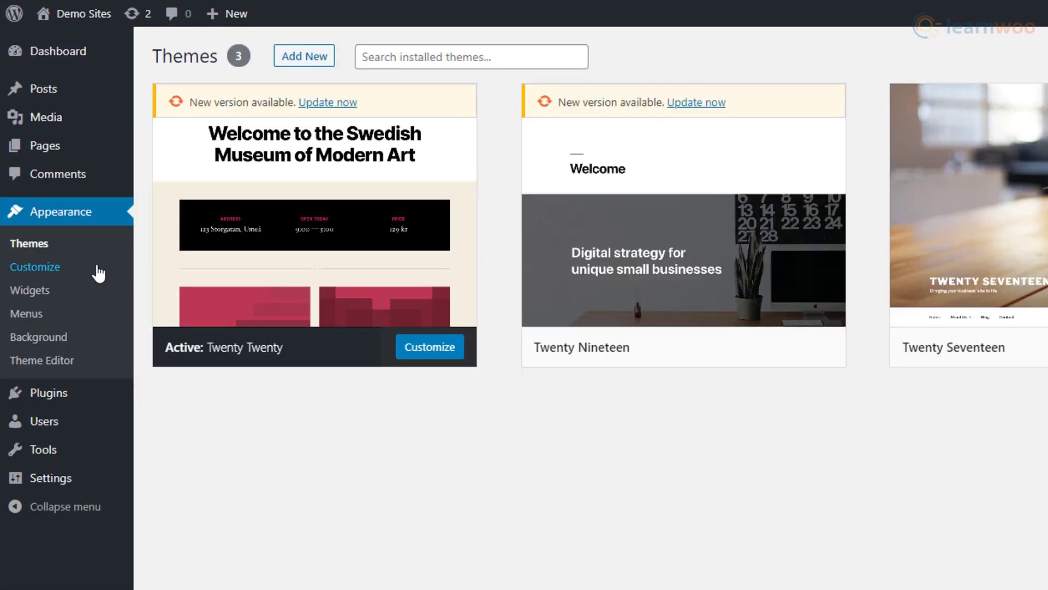
click(307, 65)
click(307, 65)
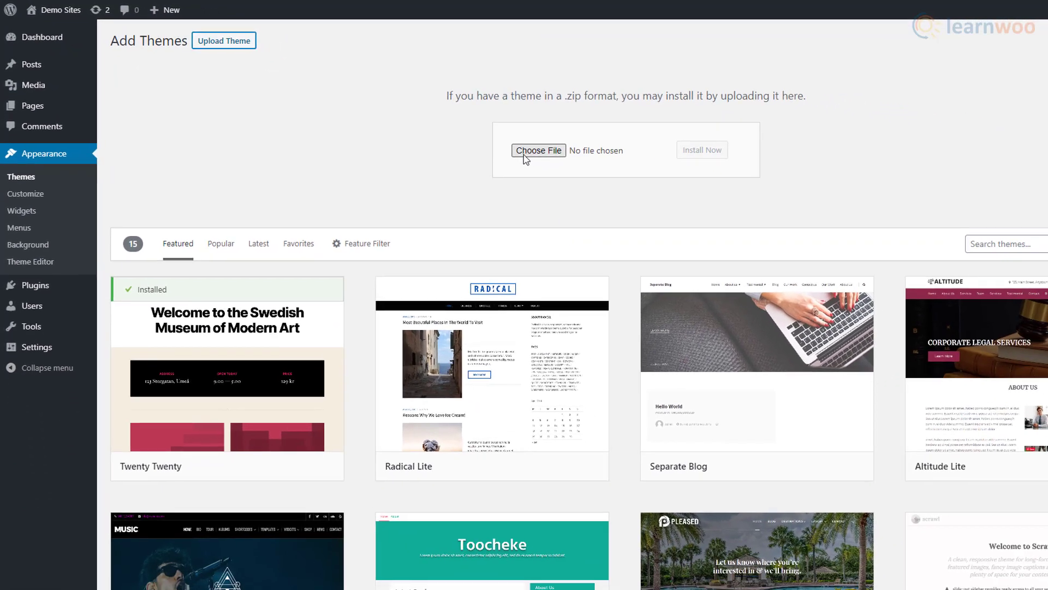
click(742, 207)
scroll(671, 300, down, 10)
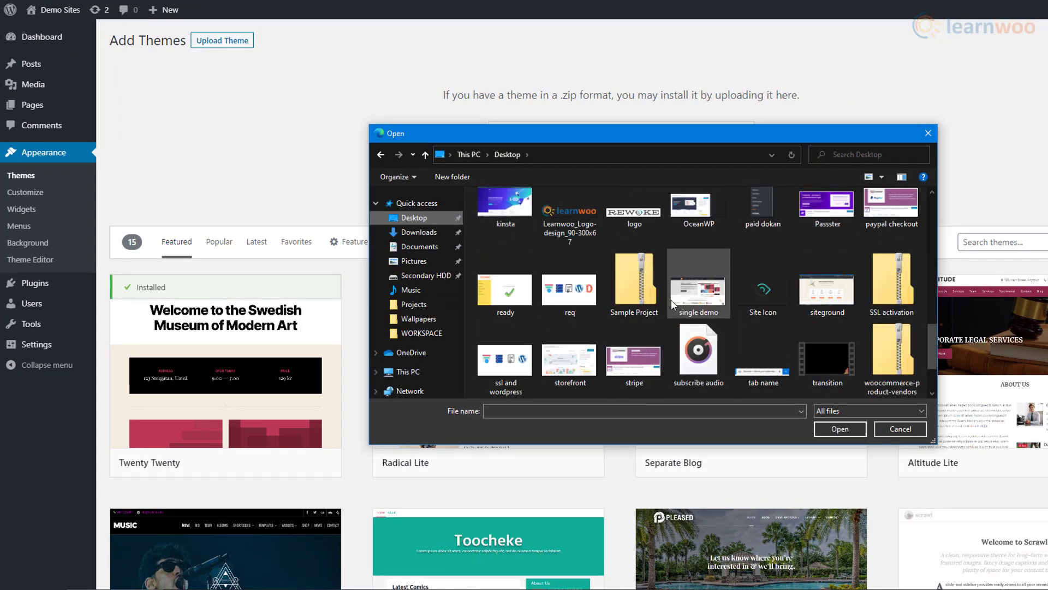
click(506, 354)
click(840, 429)
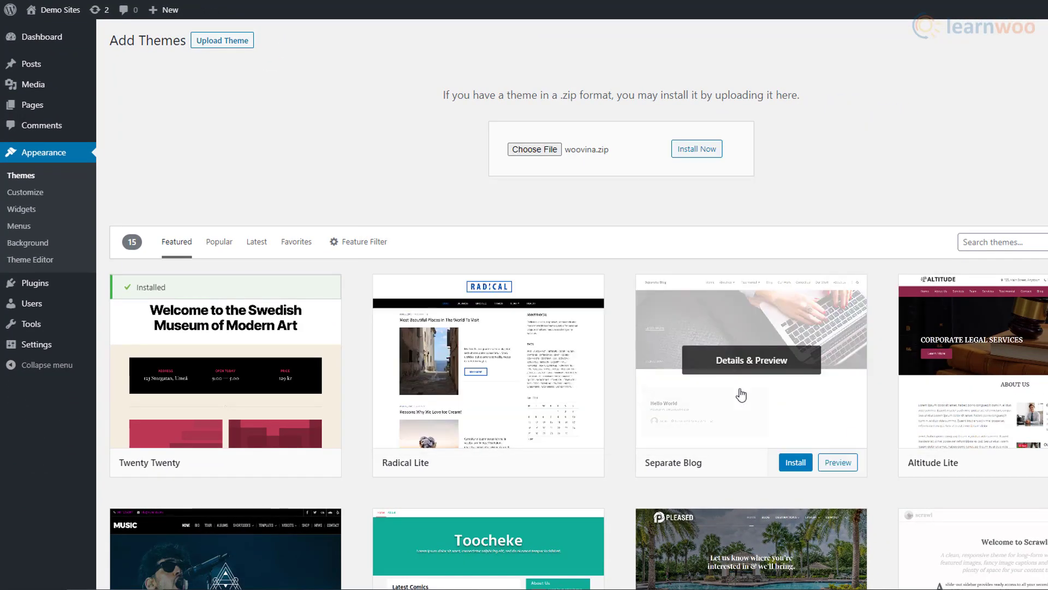
click(687, 153)
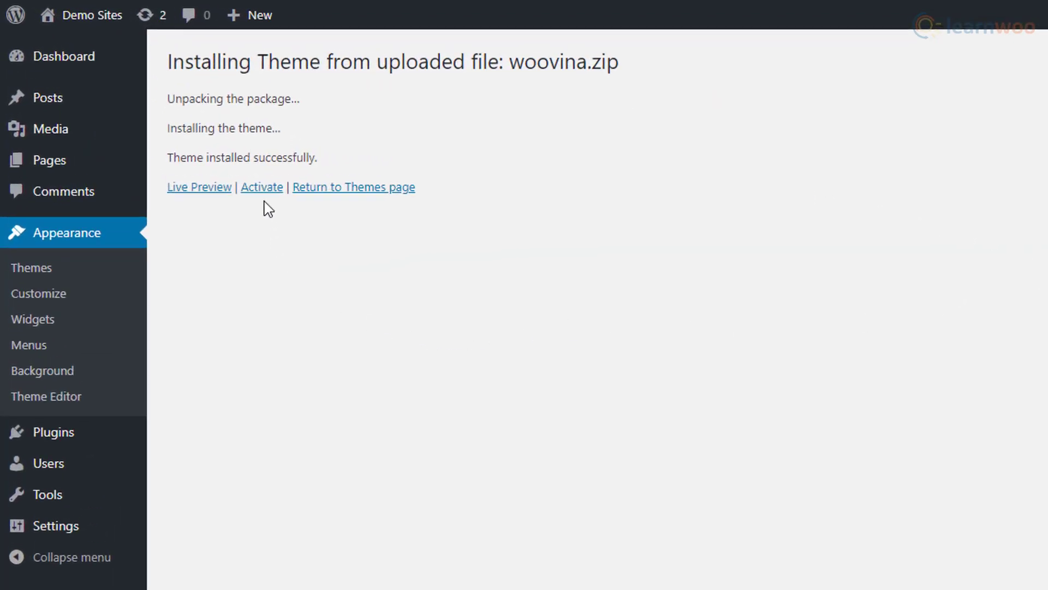
Activate WooVina and apply the Install bulk action to all seven required plugins.
click(265, 195)
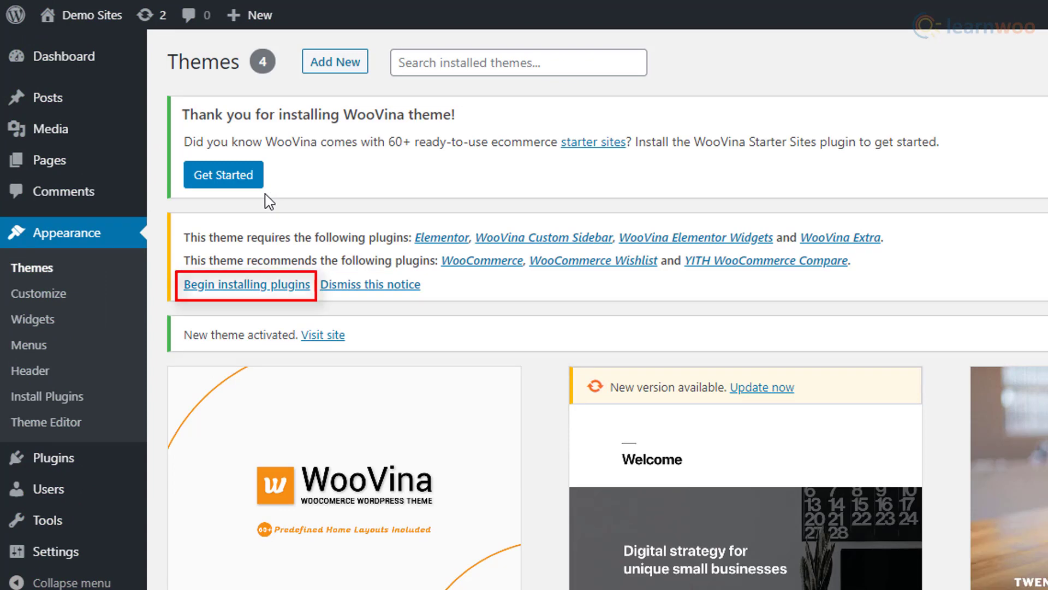
click(262, 291)
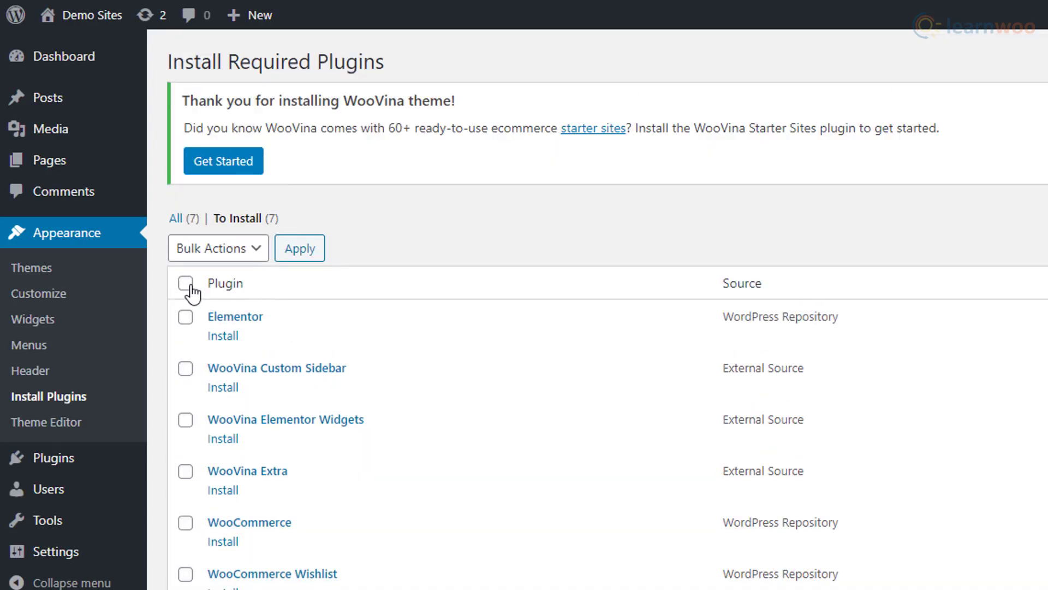
click(256, 250)
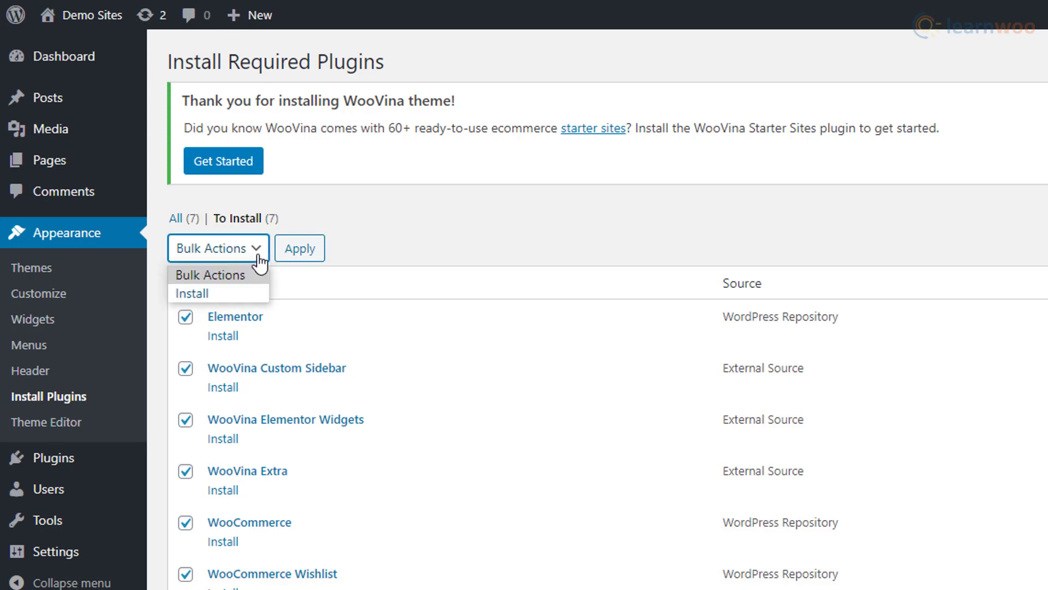
click(248, 294)
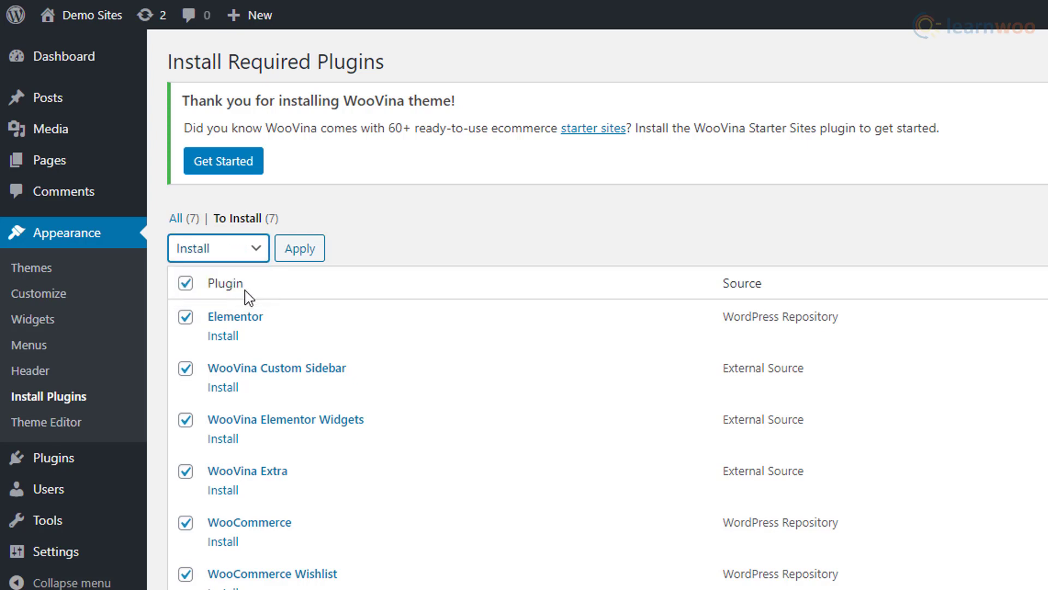
click(293, 262)
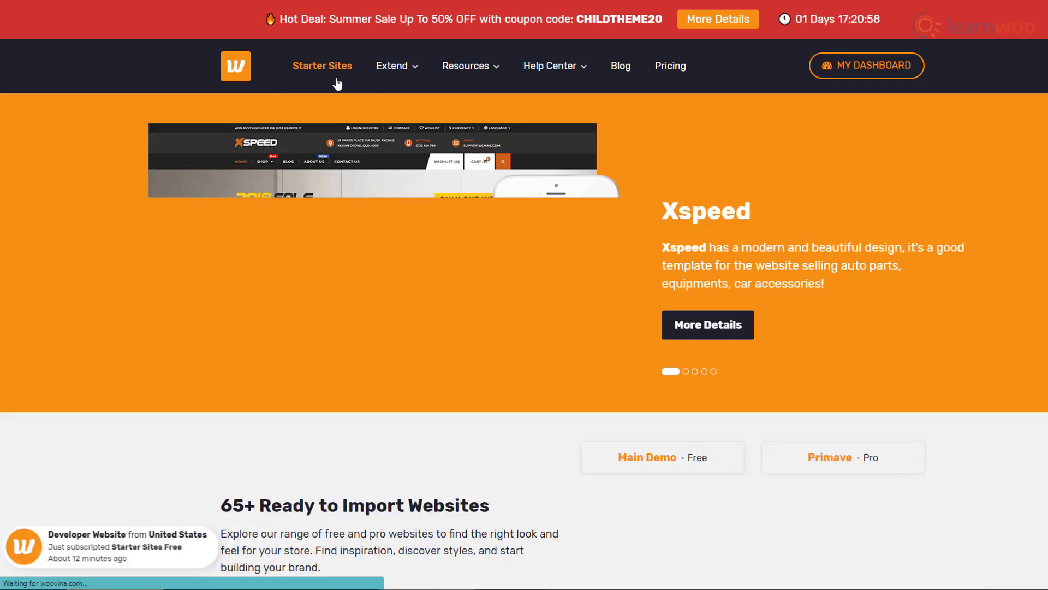
Scroll the woovina.com homepage to the Starter Sites section.
scroll(960, 375, down, 2)
scroll(960, 374, down, 8)
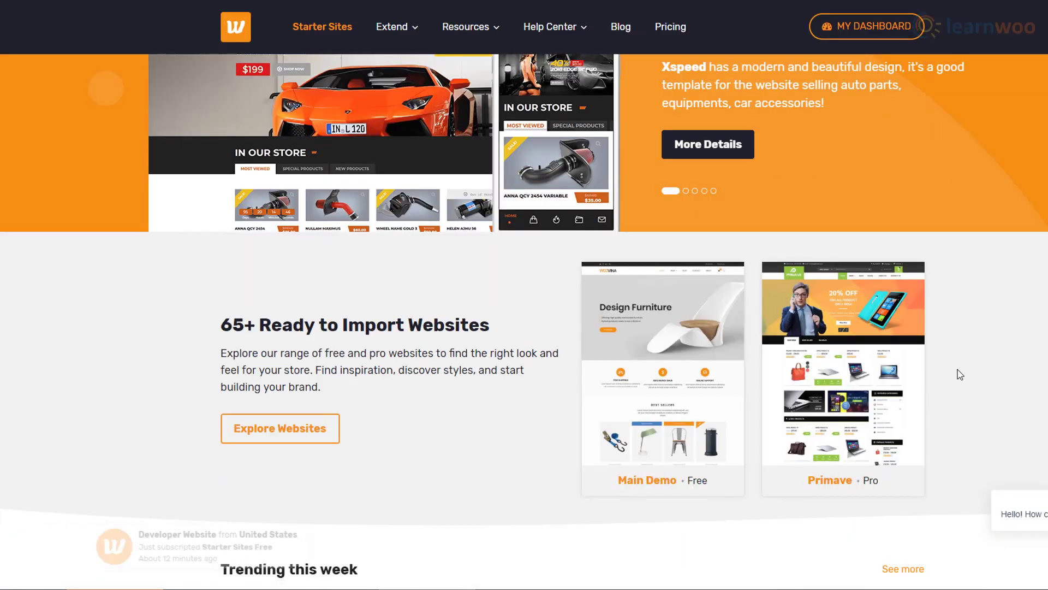
scroll(963, 376, down, 7)
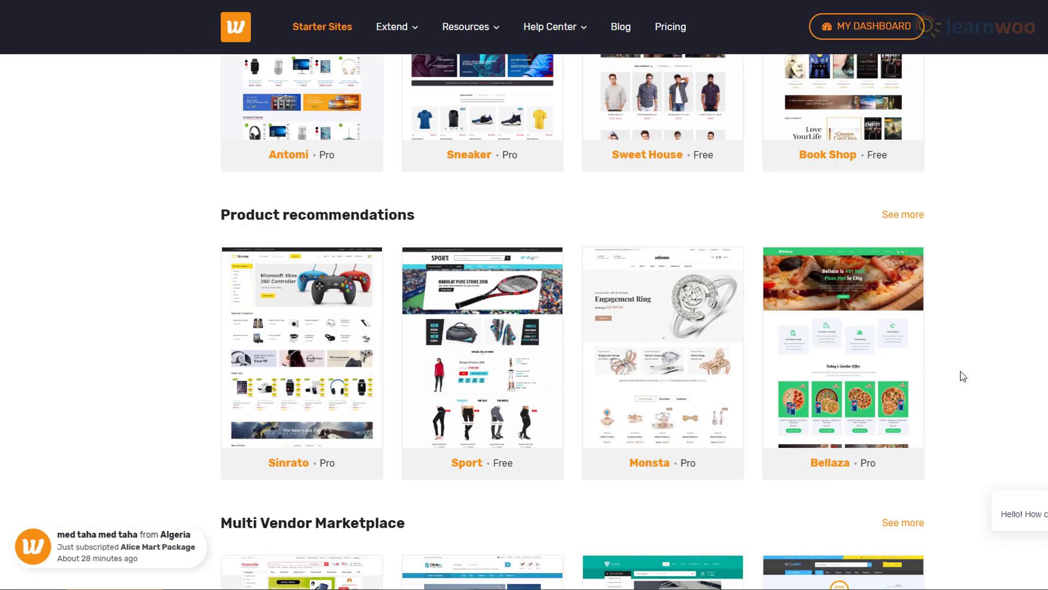
scroll(963, 376, down, 10)
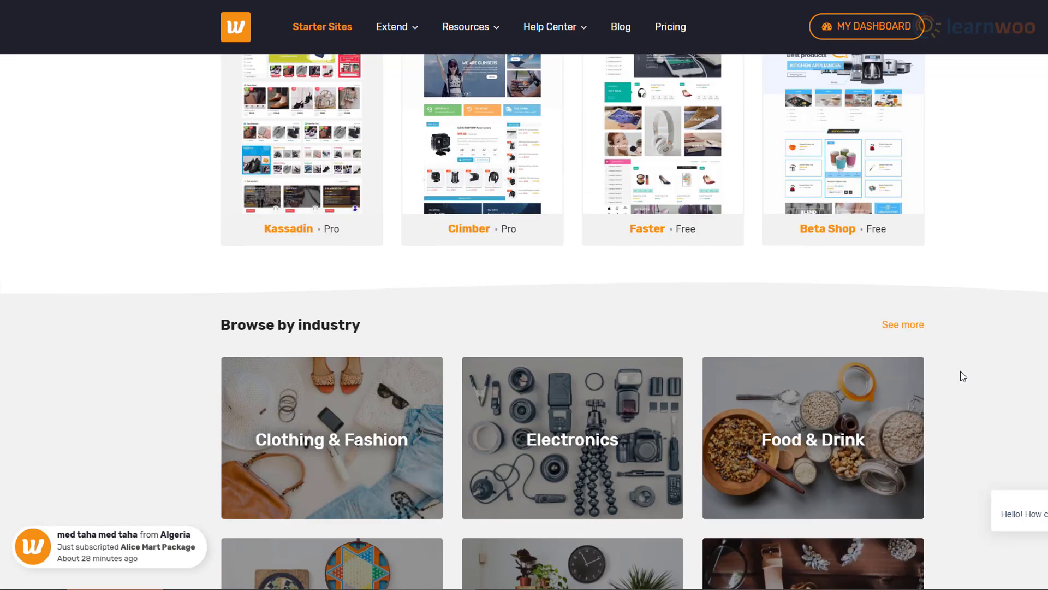
scroll(963, 377, down, 3)
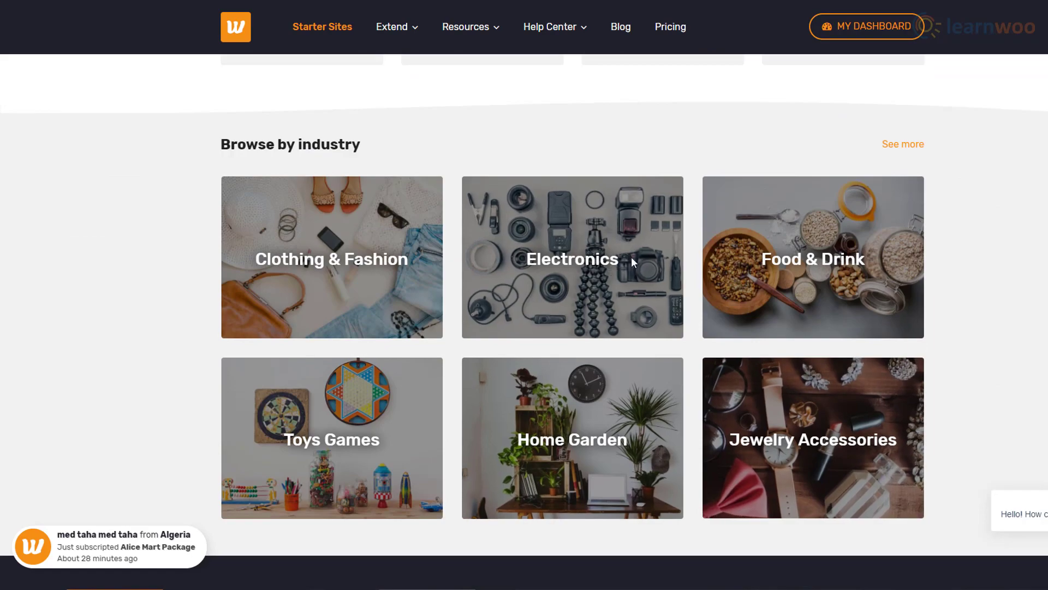
scroll(1004, 306, up, 13)
scroll(1001, 173, up, 14)
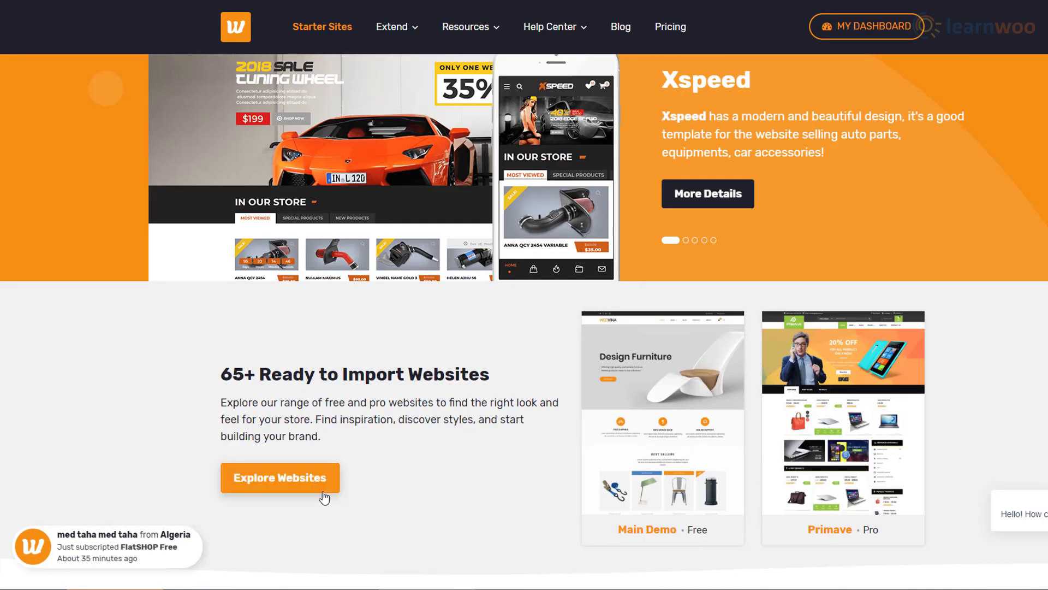
Open the full starter-site catalogue and page forward until the free Wedens watch demo appears.
click(334, 482)
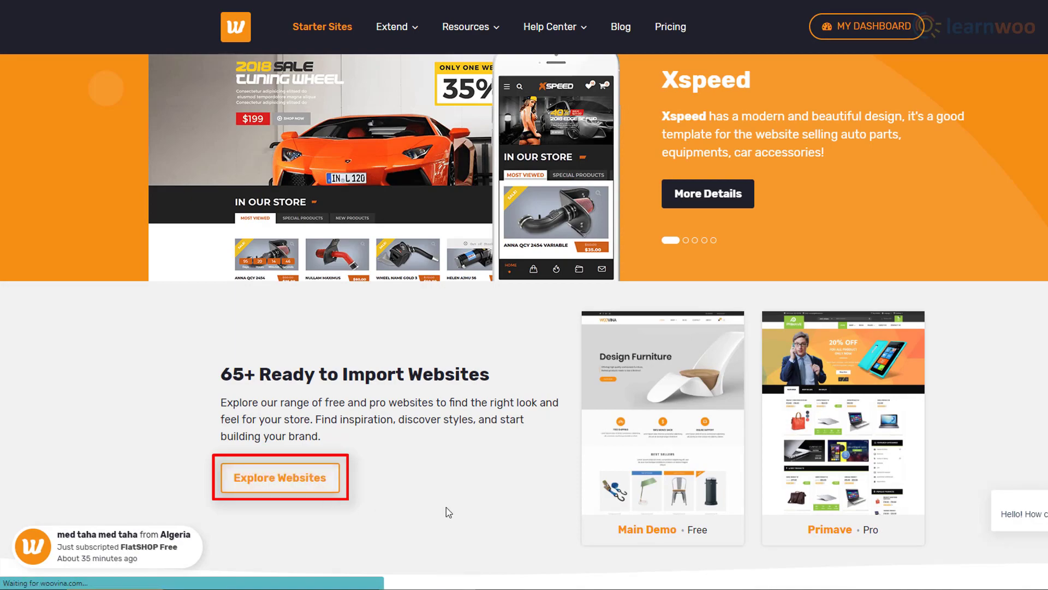
scroll(1009, 426, down, 14)
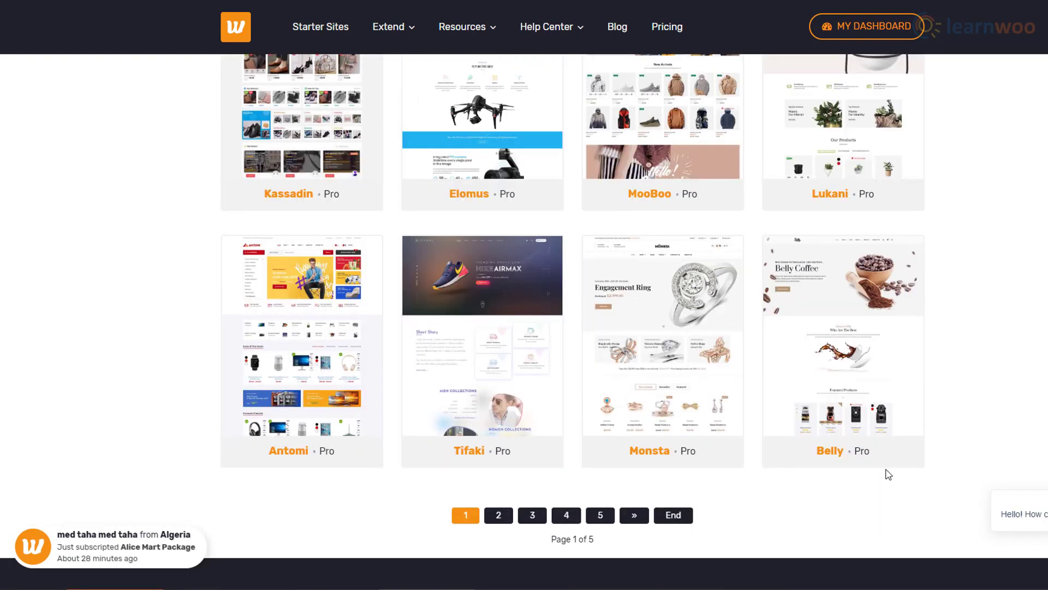
click(677, 519)
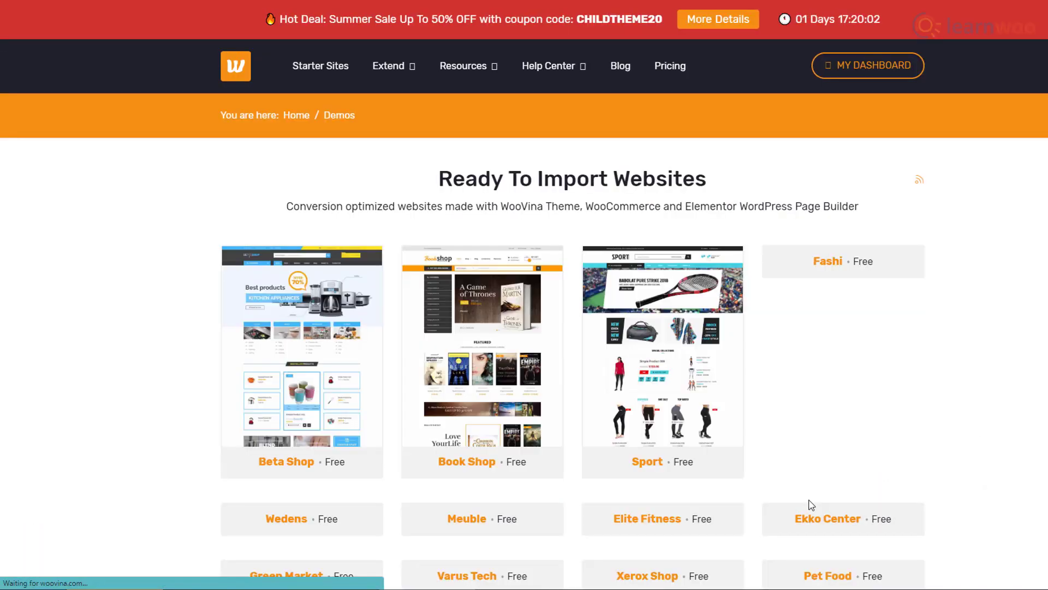
scroll(971, 489, down, 4)
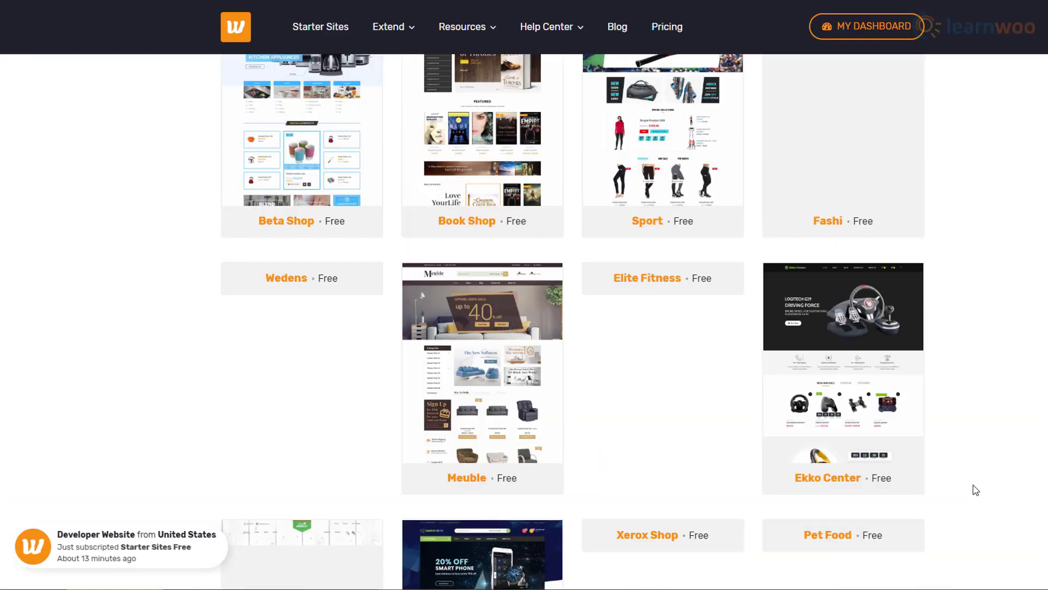
scroll(976, 490, down, 9)
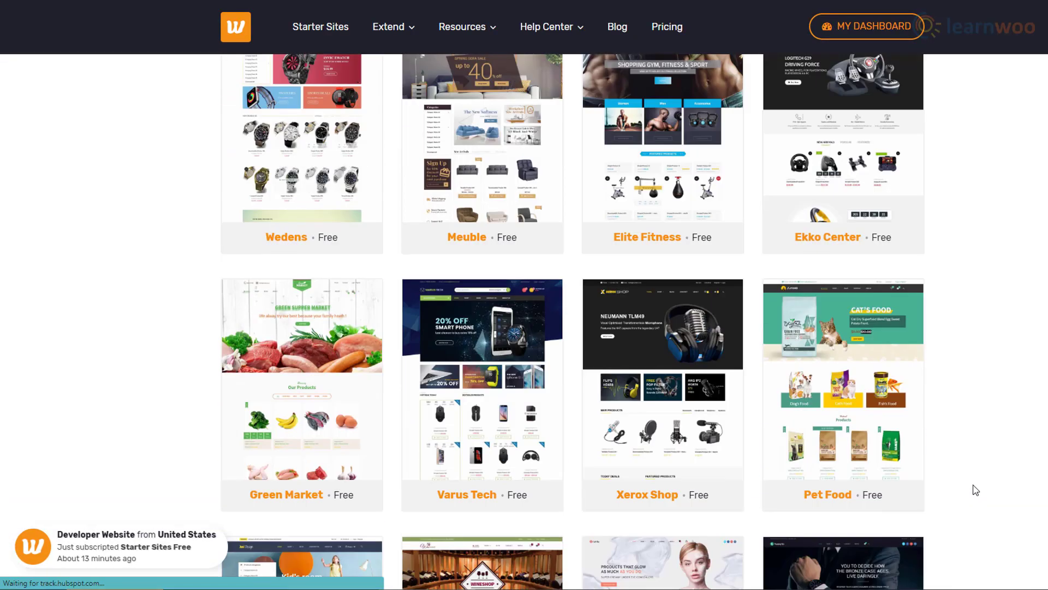
scroll(975, 489, up, 8)
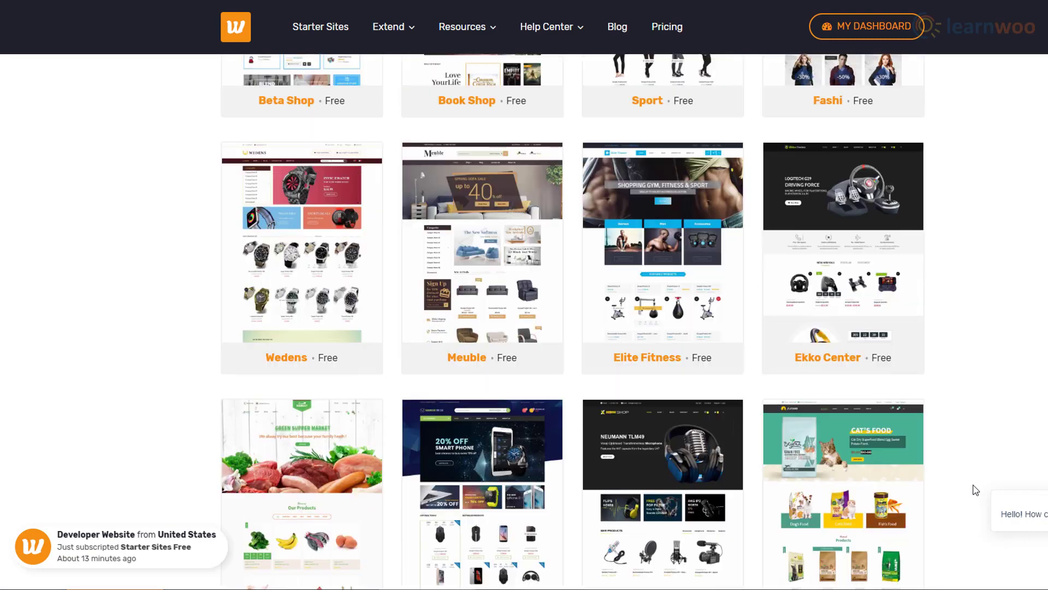
Open the Wedens watch theme and scroll through its live demo store homepage.
click(336, 383)
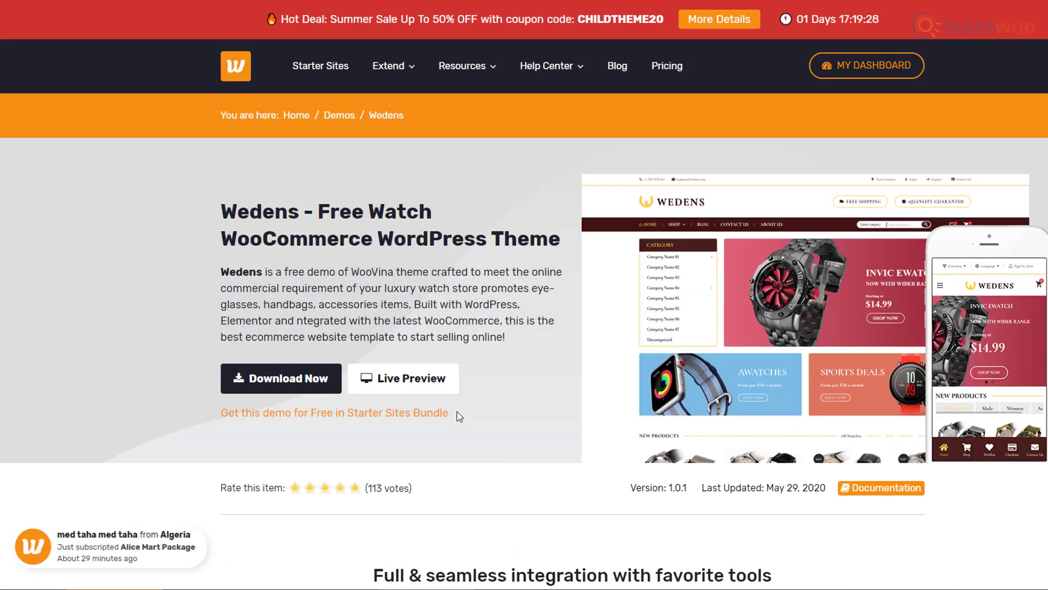
click(445, 392)
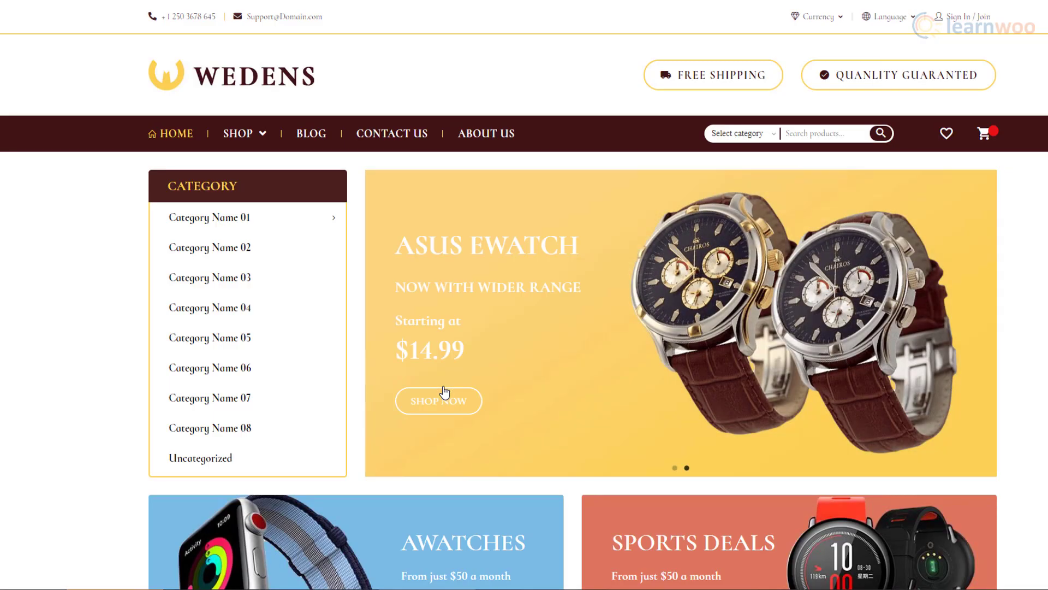
scroll(937, 396, down, 15)
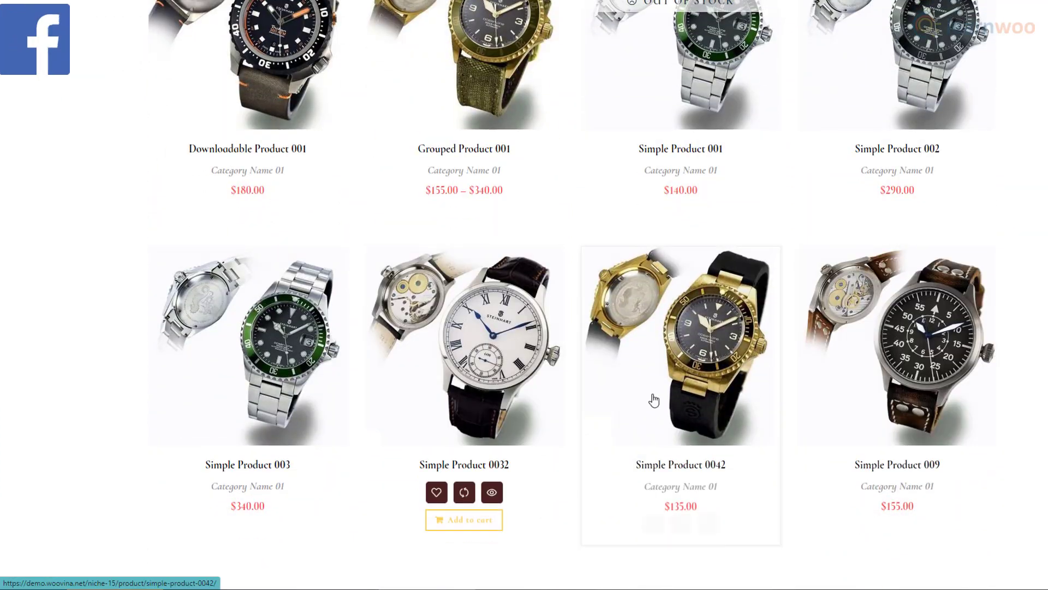
scroll(1000, 401, down, 10)
scroll(1000, 403, down, 15)
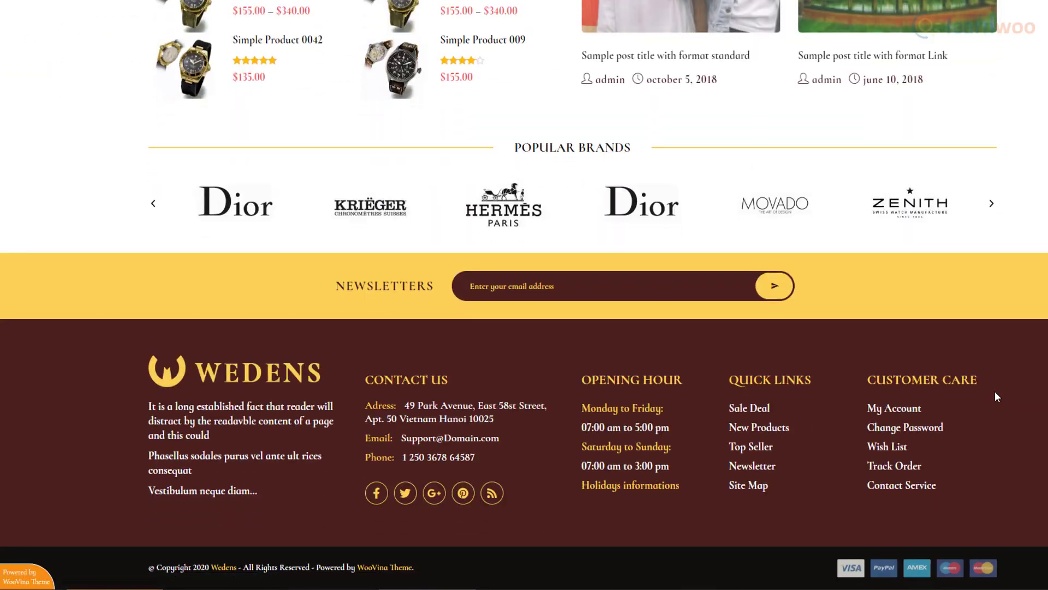
scroll(995, 397, up, 17)
scroll(997, 397, up, 15)
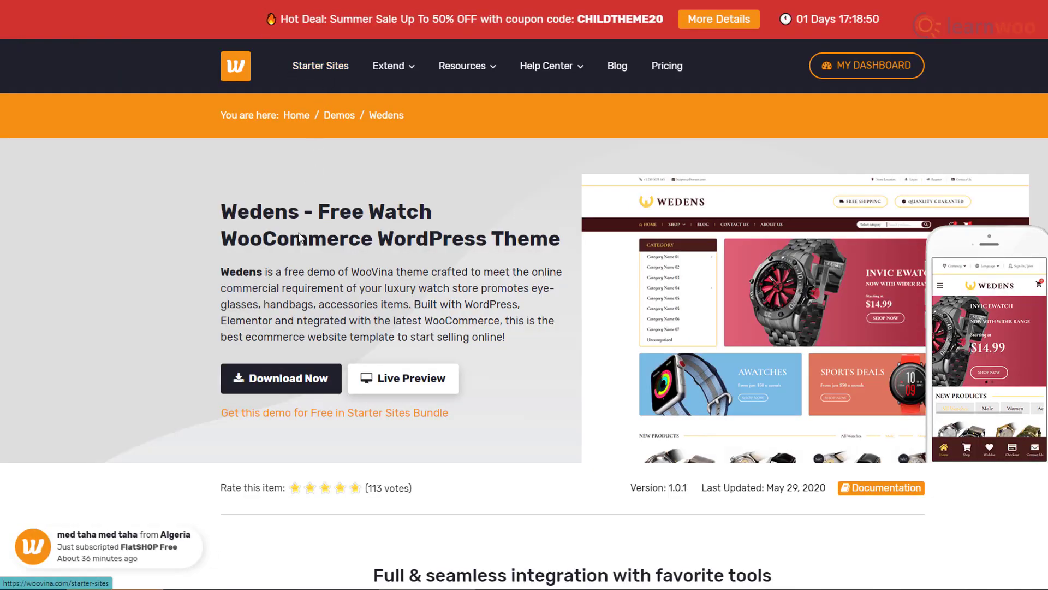
In the Wedens Package download form, choose WooVina Free Plugins, no installation & setup, no copyright removal.
click(299, 389)
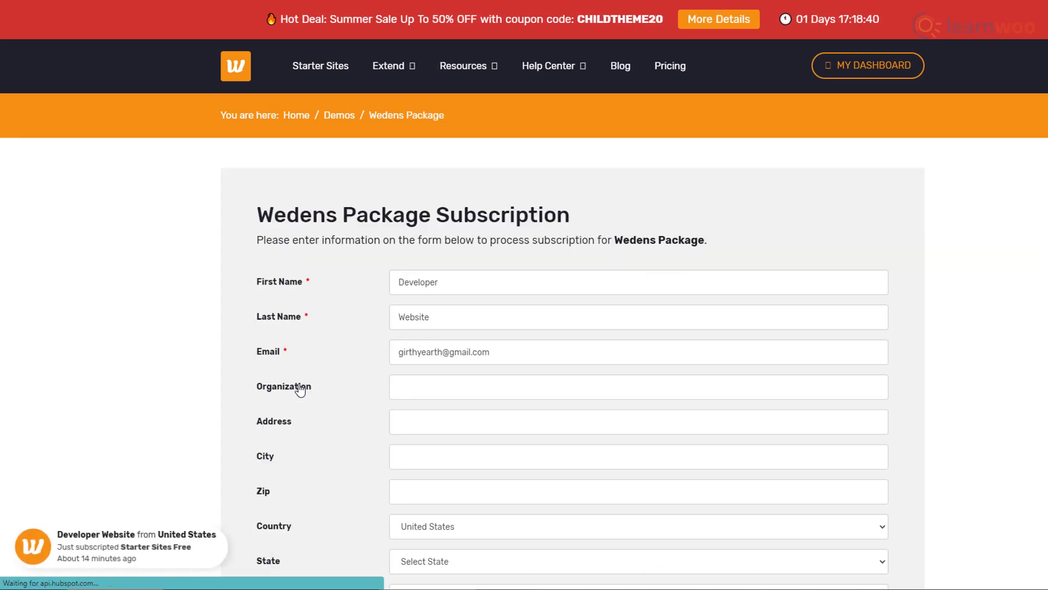
scroll(943, 412, down, 3)
scroll(943, 413, down, 2)
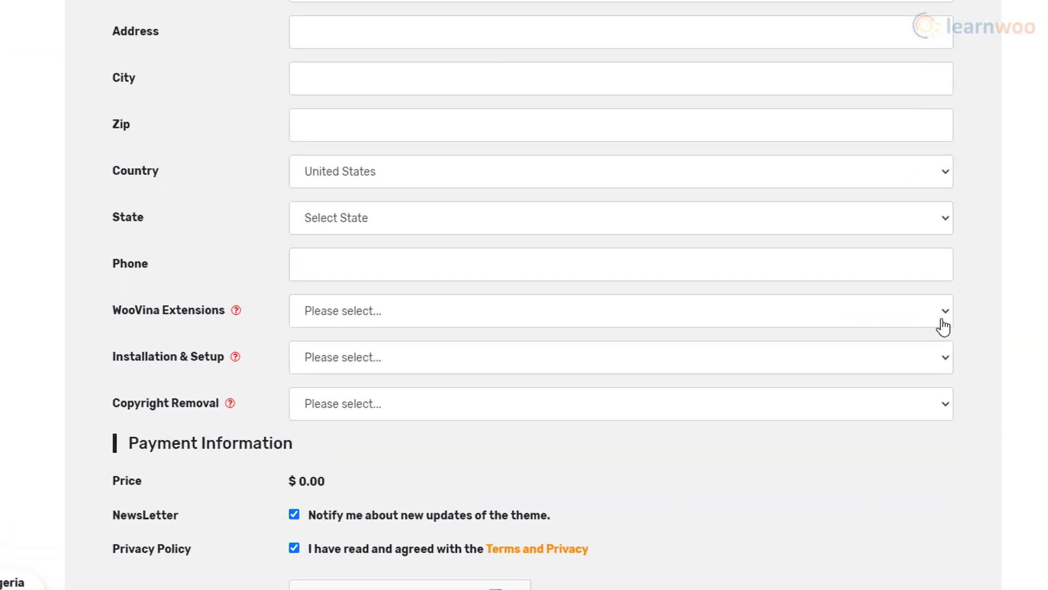
click(872, 329)
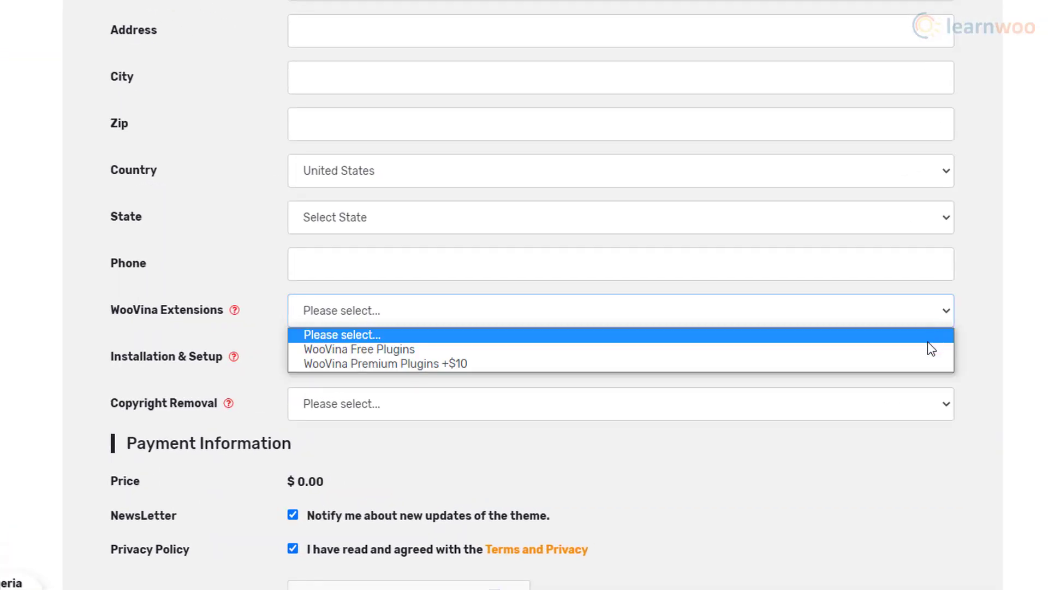
click(923, 350)
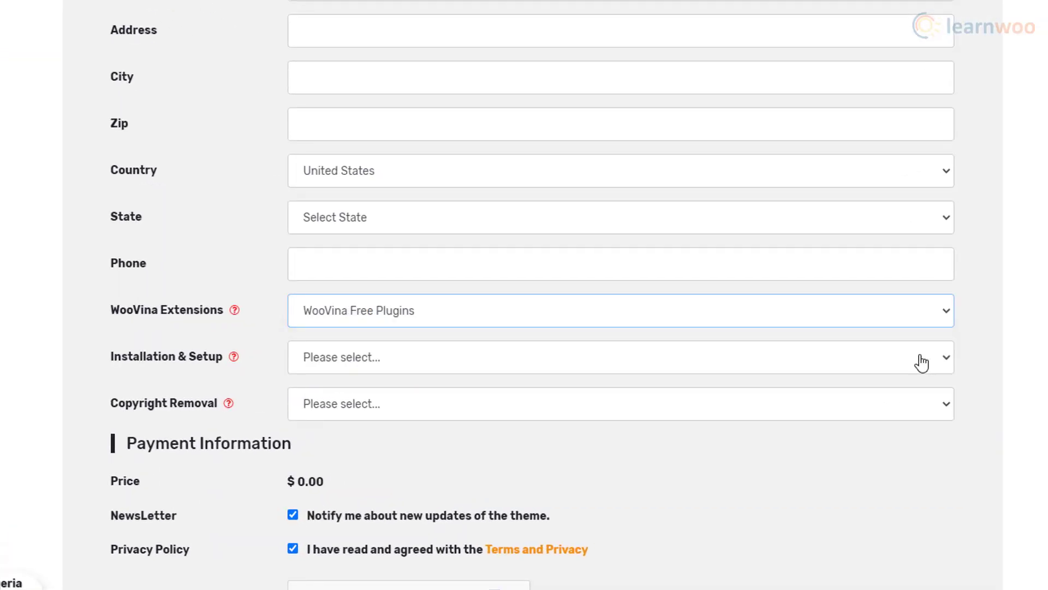
click(915, 361)
click(894, 403)
click(885, 407)
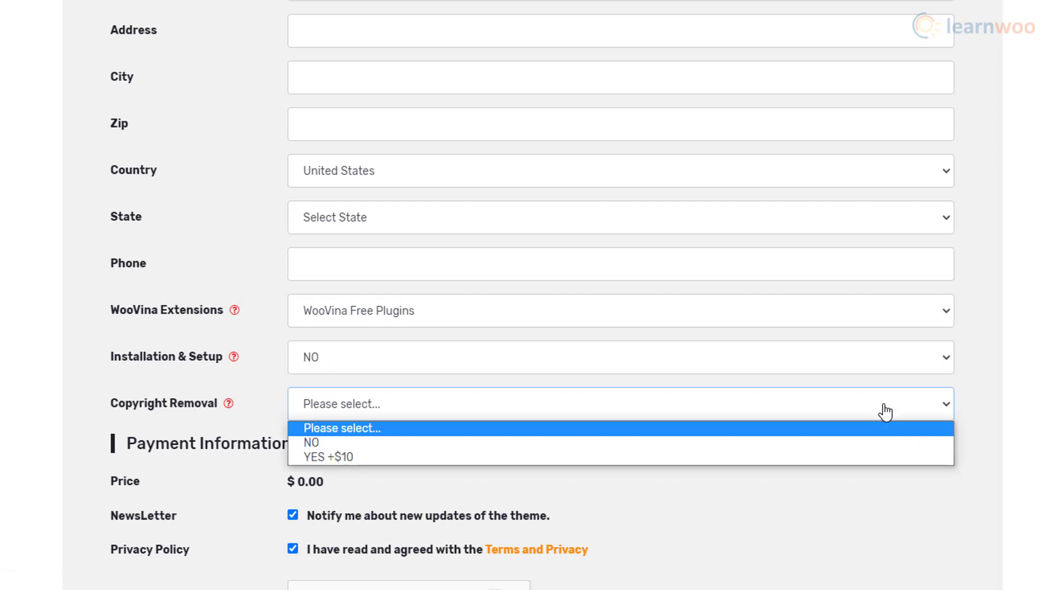
click(861, 442)
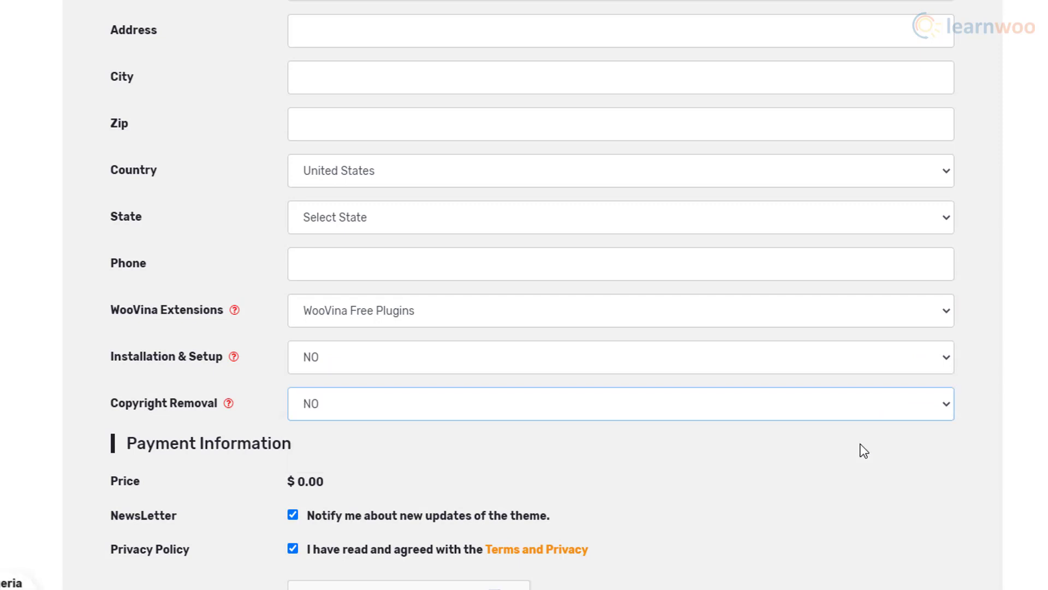
Pass the reCAPTCHA check and submit the free Wedens subscription.
scroll(864, 451, down, 3)
click(308, 448)
click(393, 538)
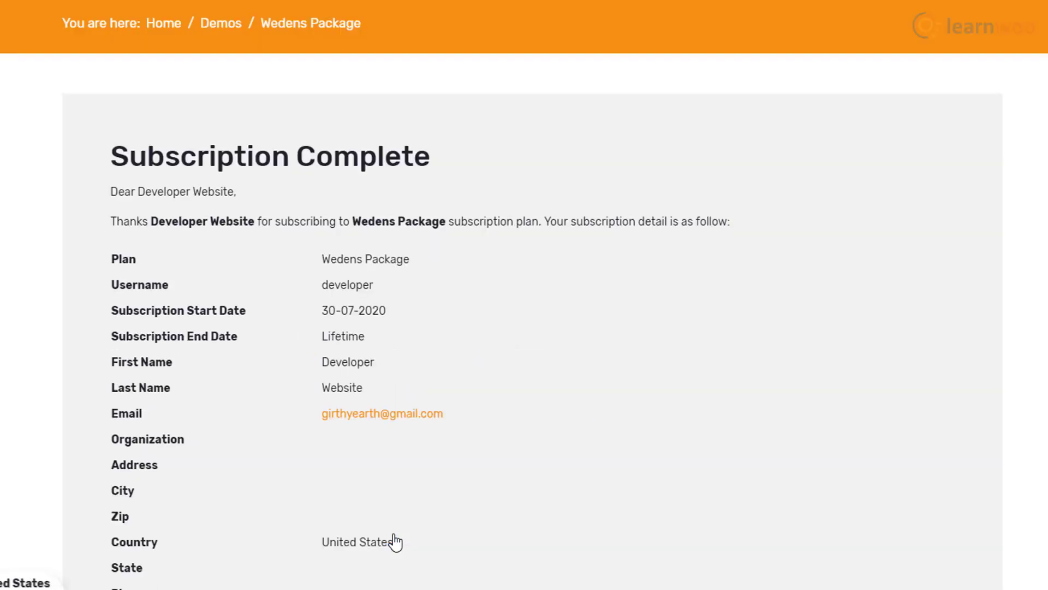
Go to My Dashboard > Downloads and find the WooVina Wedens Package row.
scroll(792, 492, down, 5)
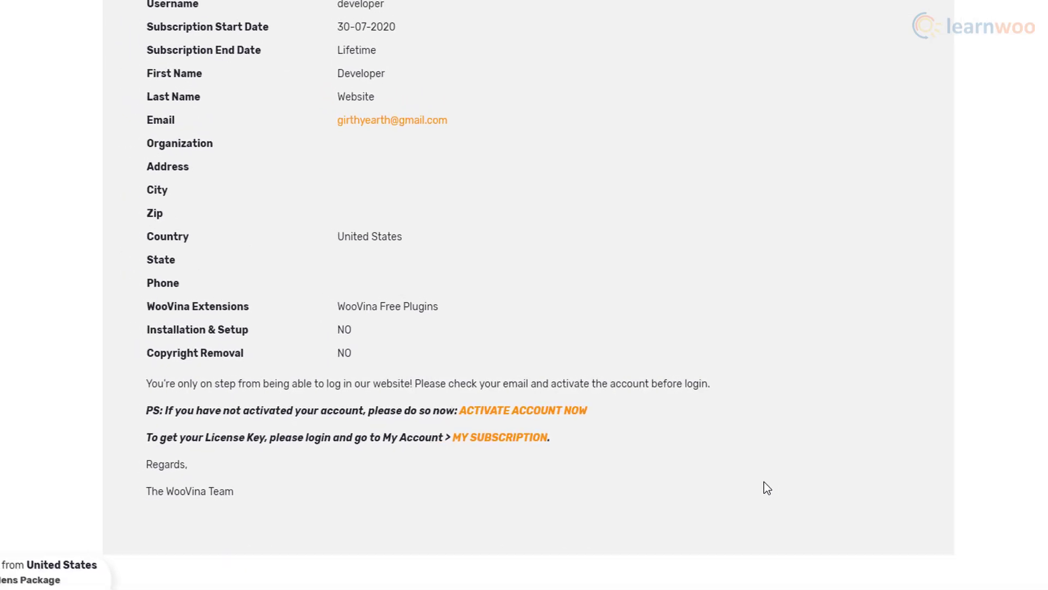
scroll(770, 483, up, 5)
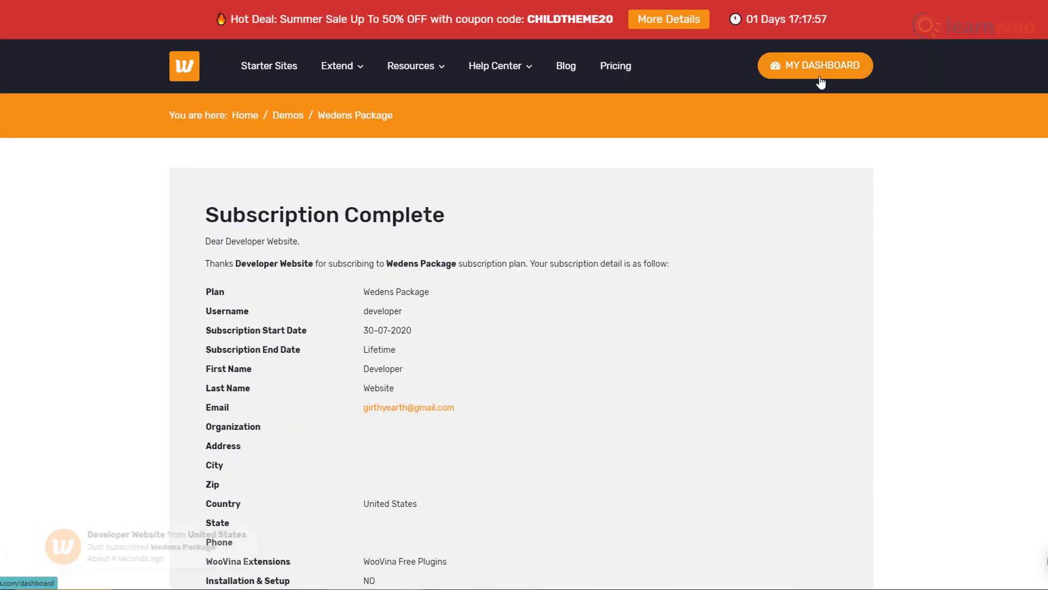
click(819, 66)
click(580, 300)
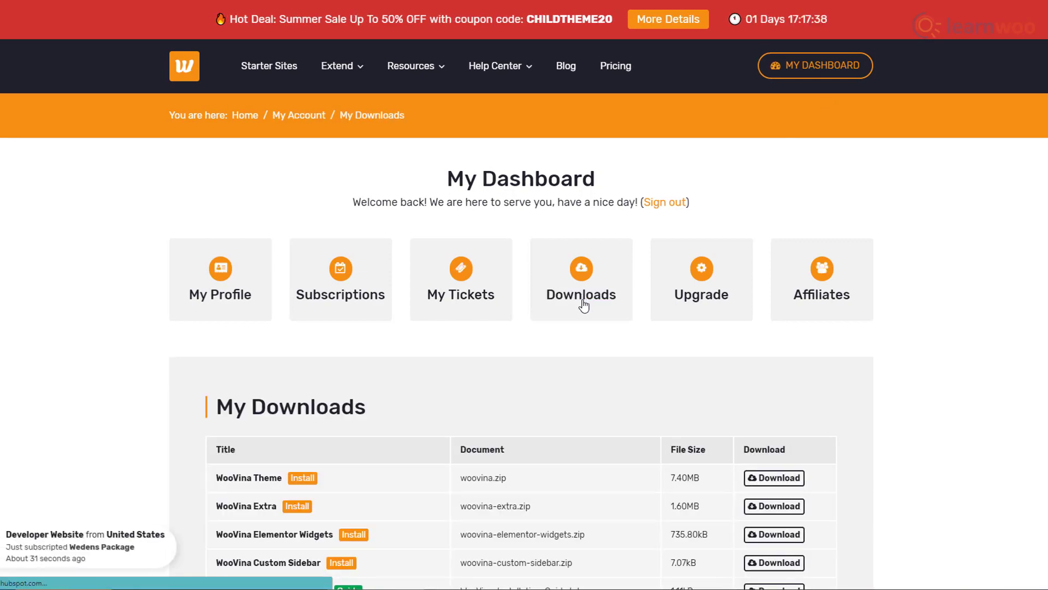
scroll(886, 397, down, 3)
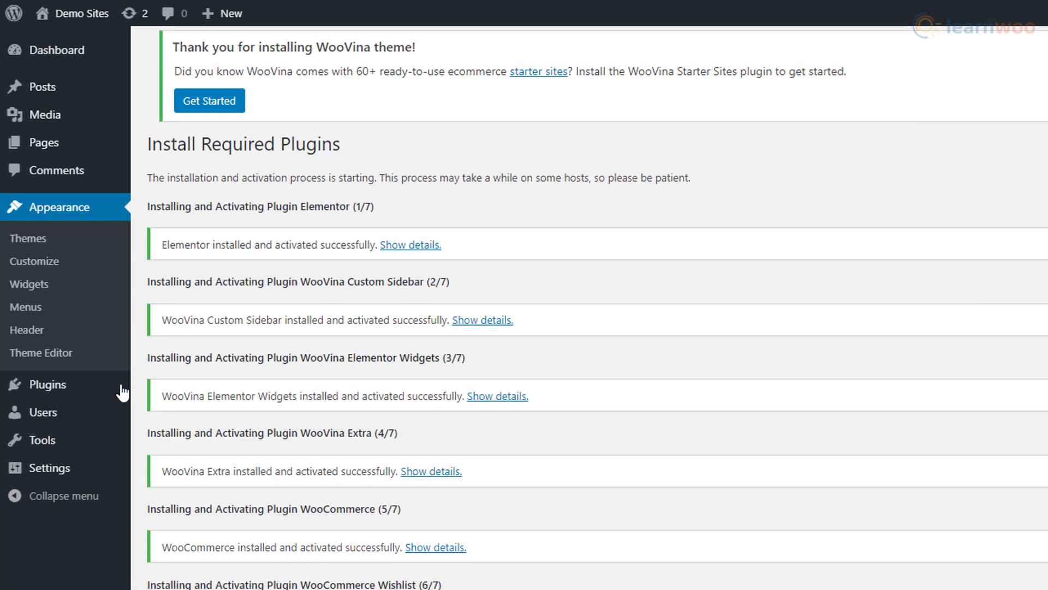
Upload woovina-wedens-package.zip through Plugins > Add New, then install and activate it.
mouse_move(89, 393)
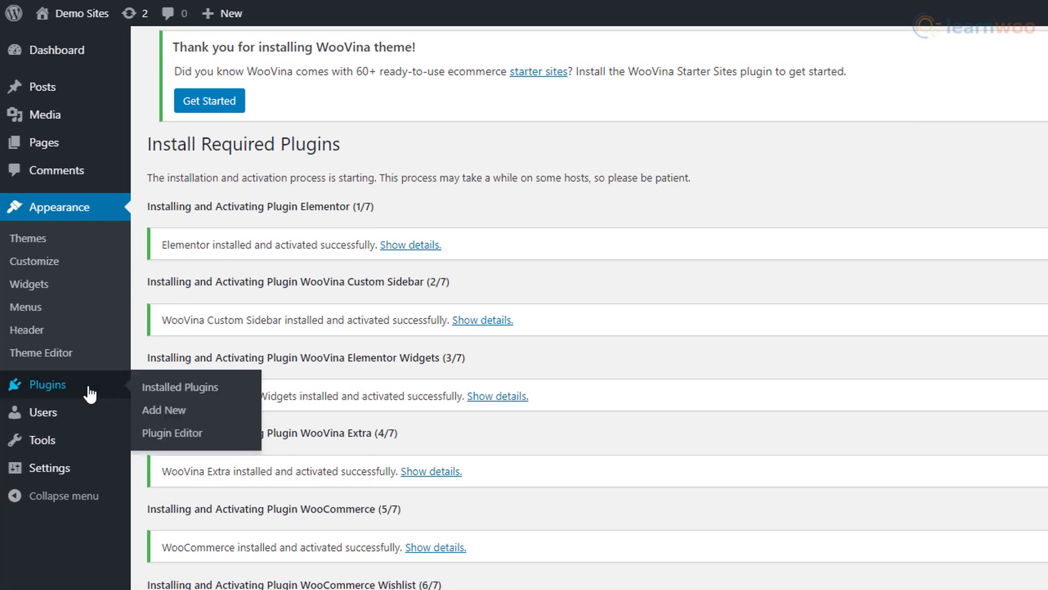
click(89, 394)
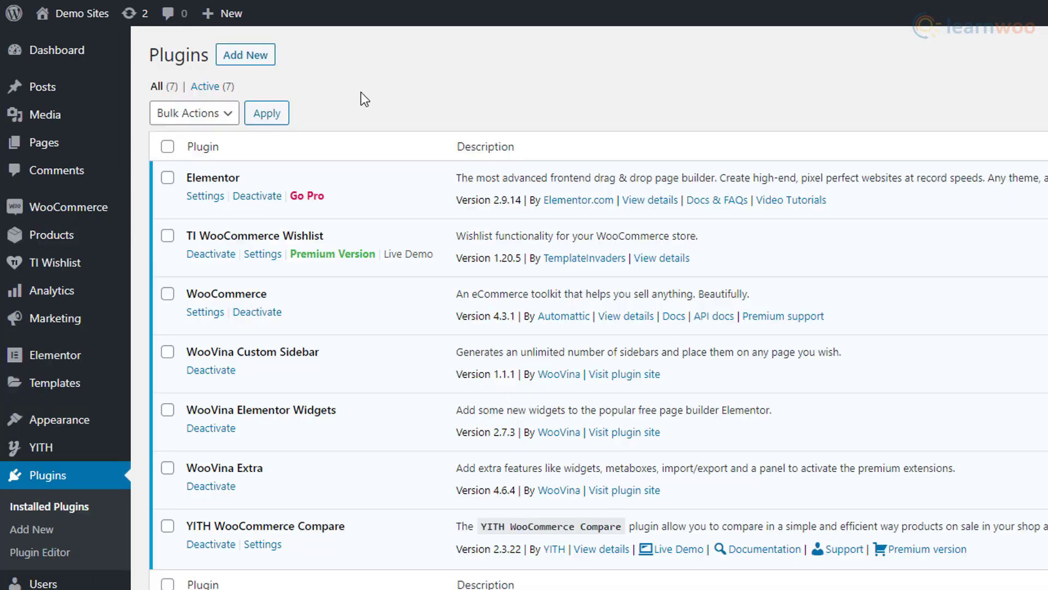
click(245, 55)
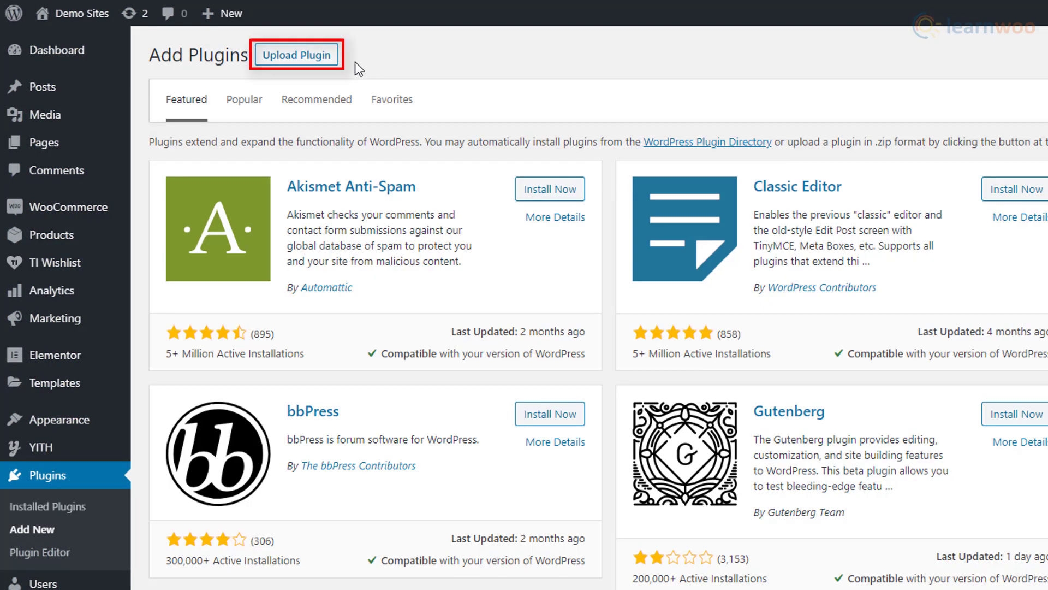
click(334, 61)
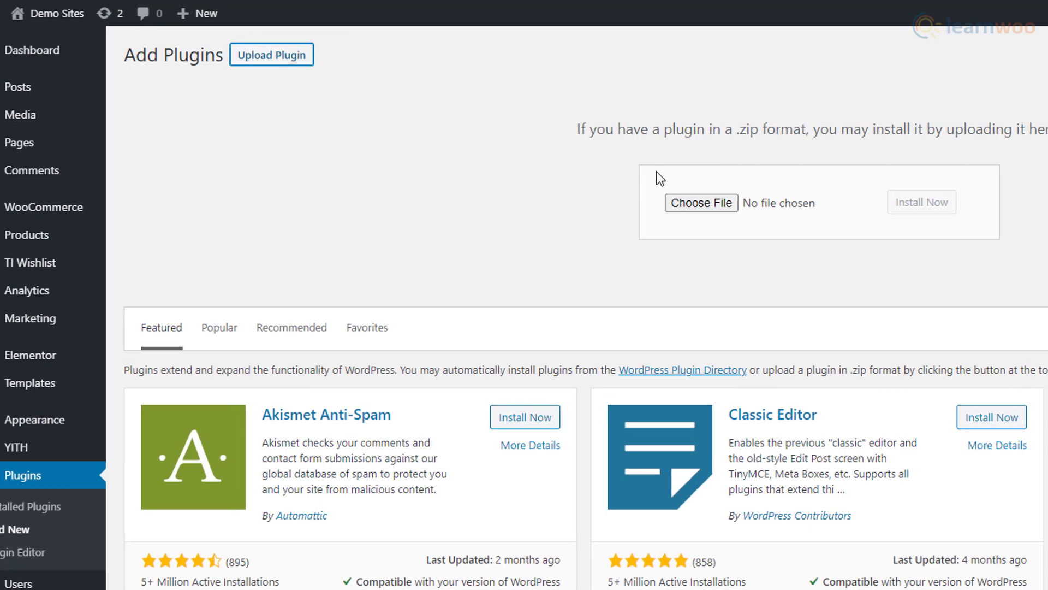
click(460, 204)
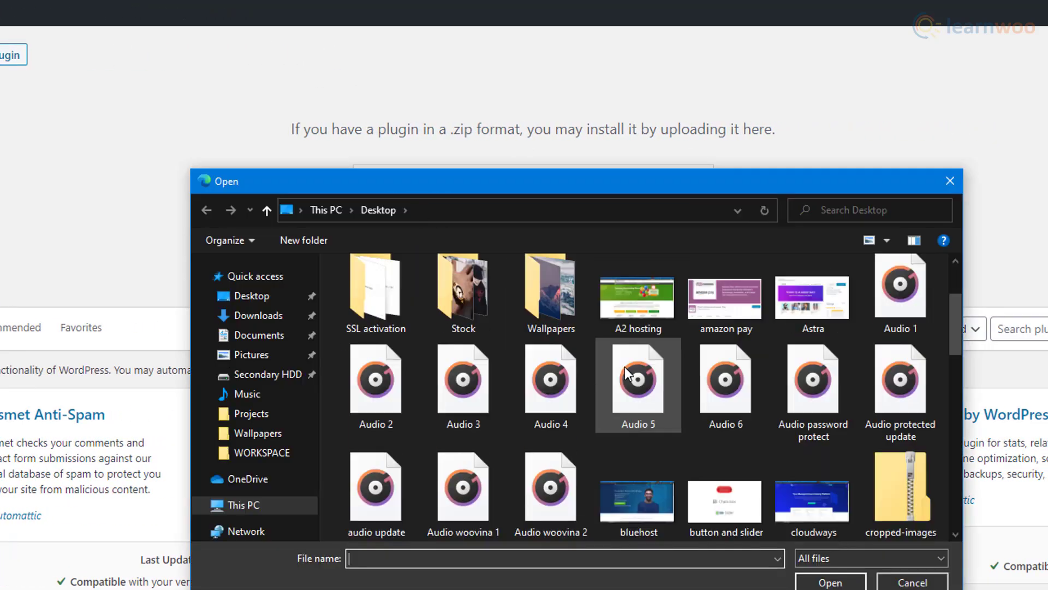
scroll(626, 374, down, 10)
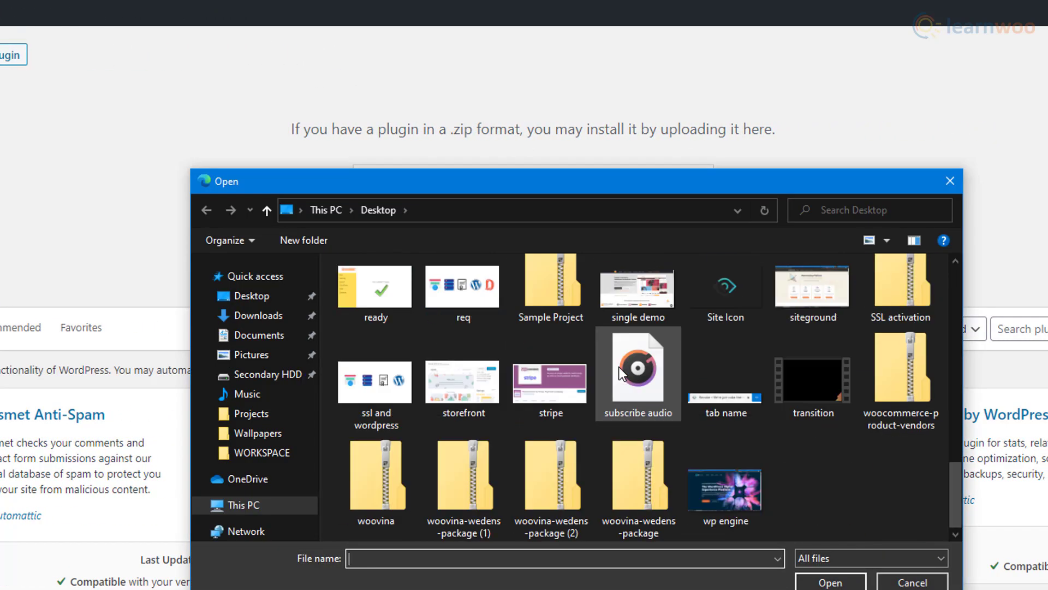
double_click(628, 480)
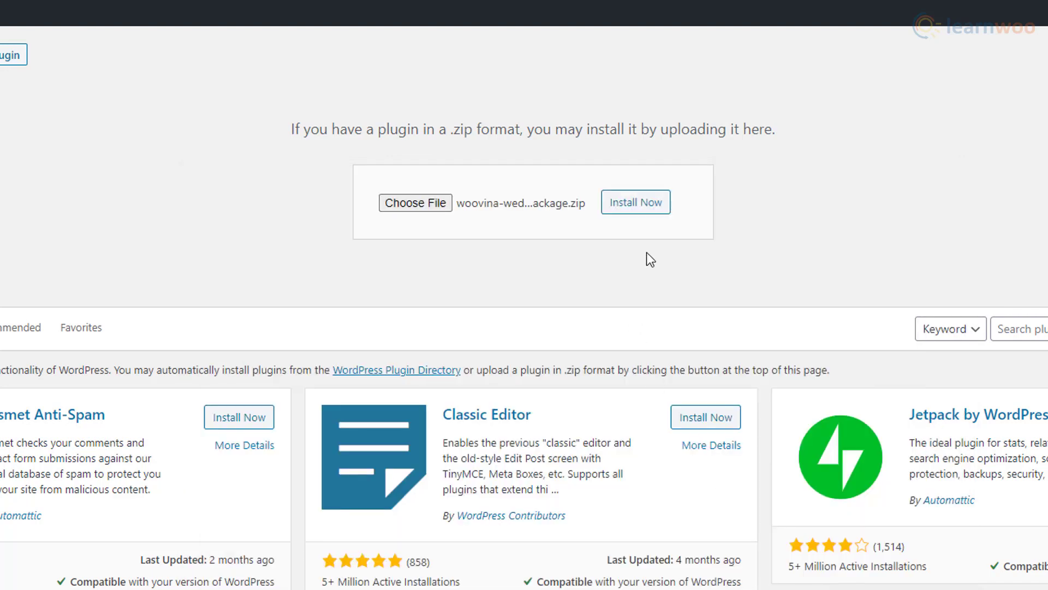
click(644, 216)
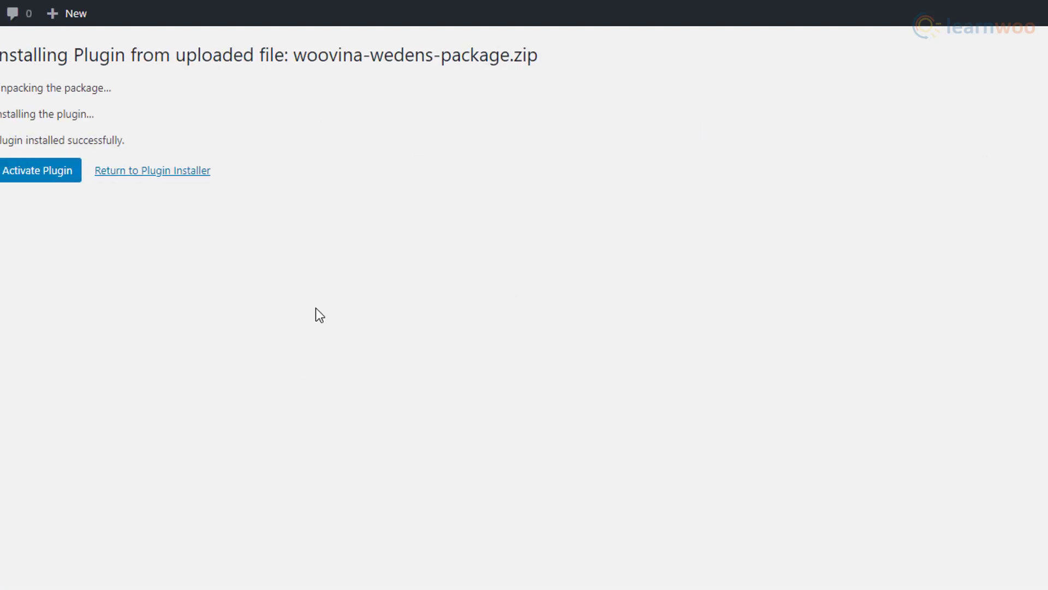
click(209, 176)
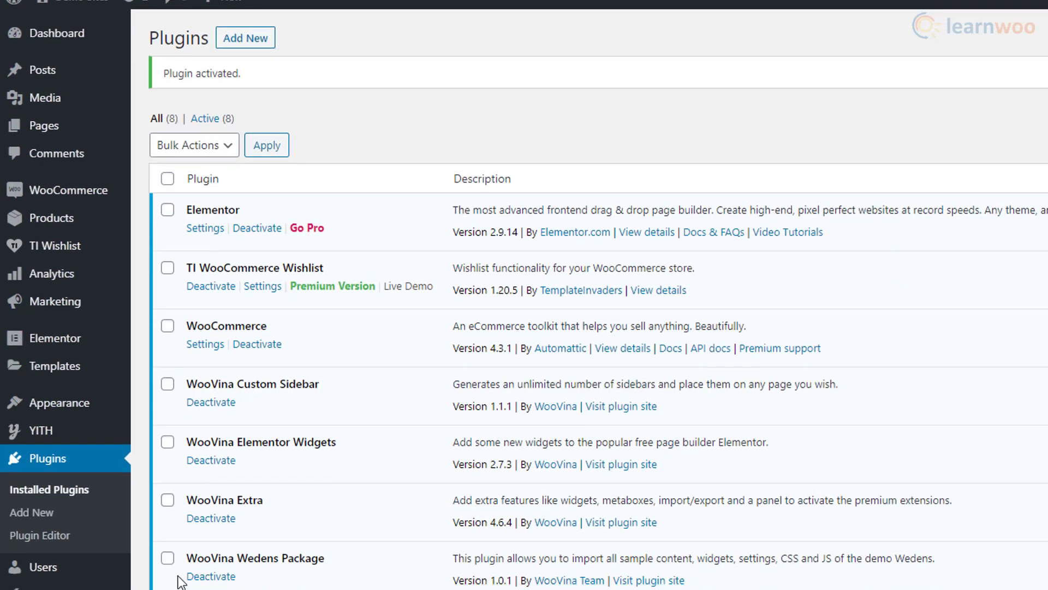
scroll(54, 546, down, 5)
Open the Wedens demo in Install Demos, install WPForms, and import the demo with all content.
mouse_move(93, 476)
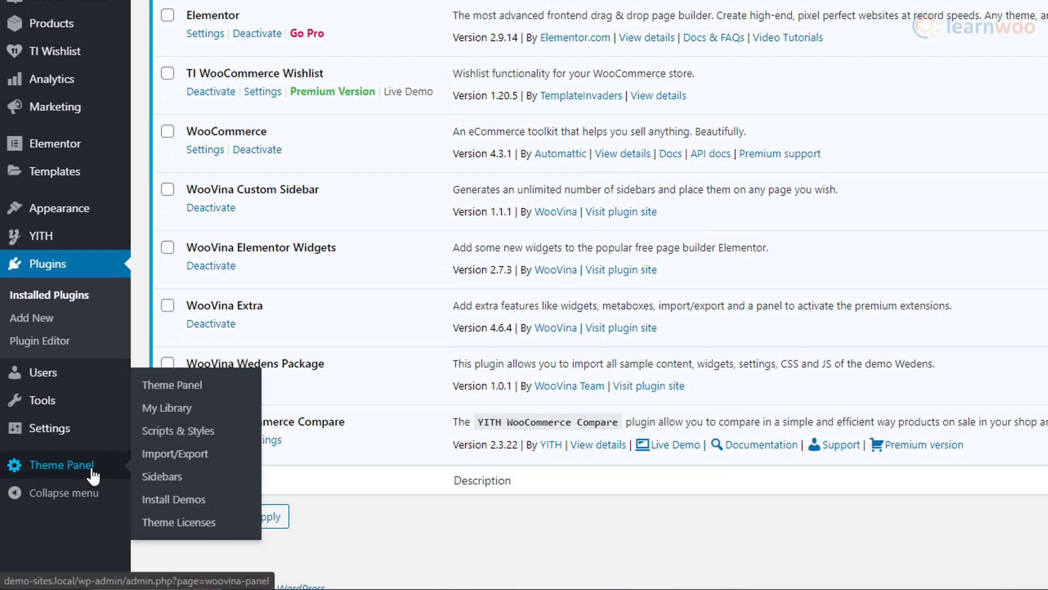
click(228, 507)
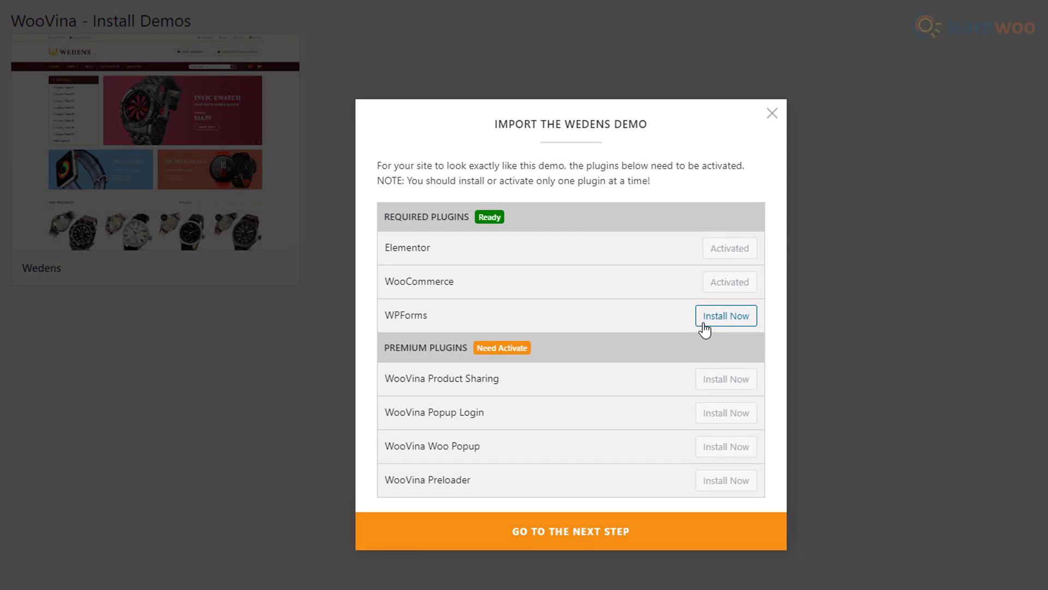
click(705, 322)
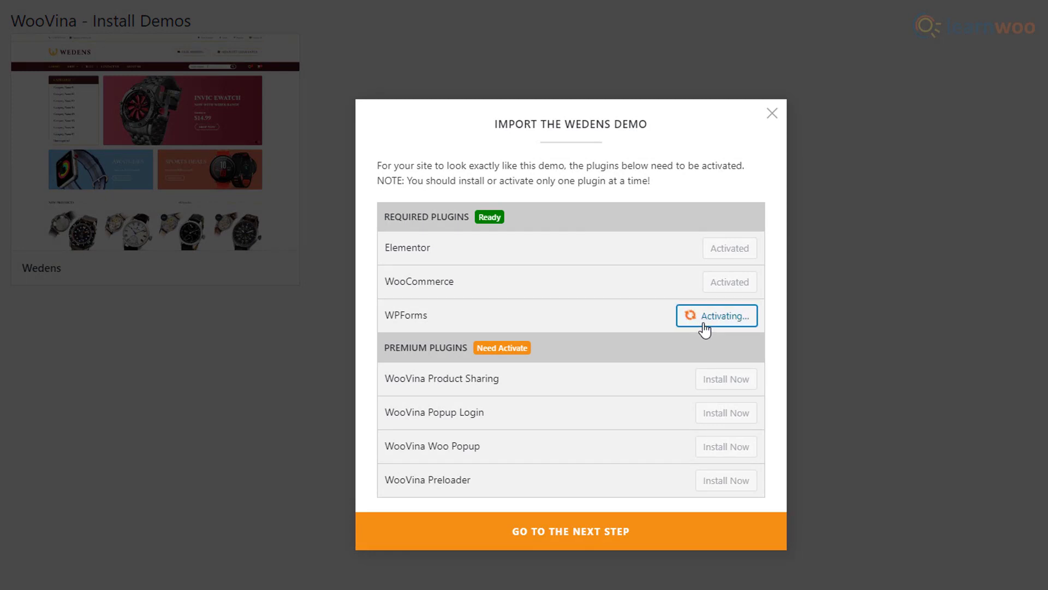
click(682, 538)
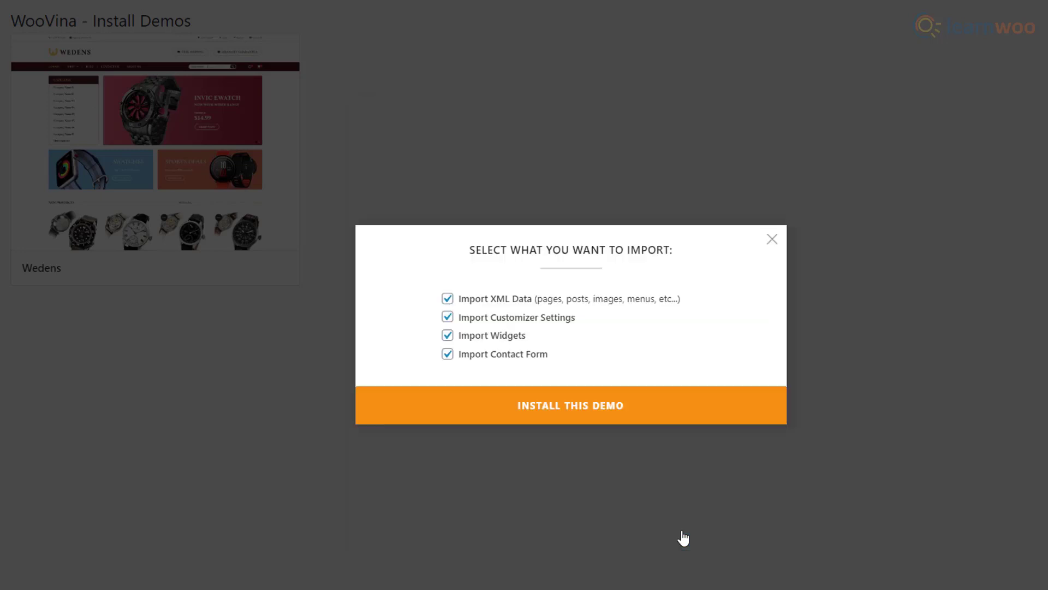
click(548, 423)
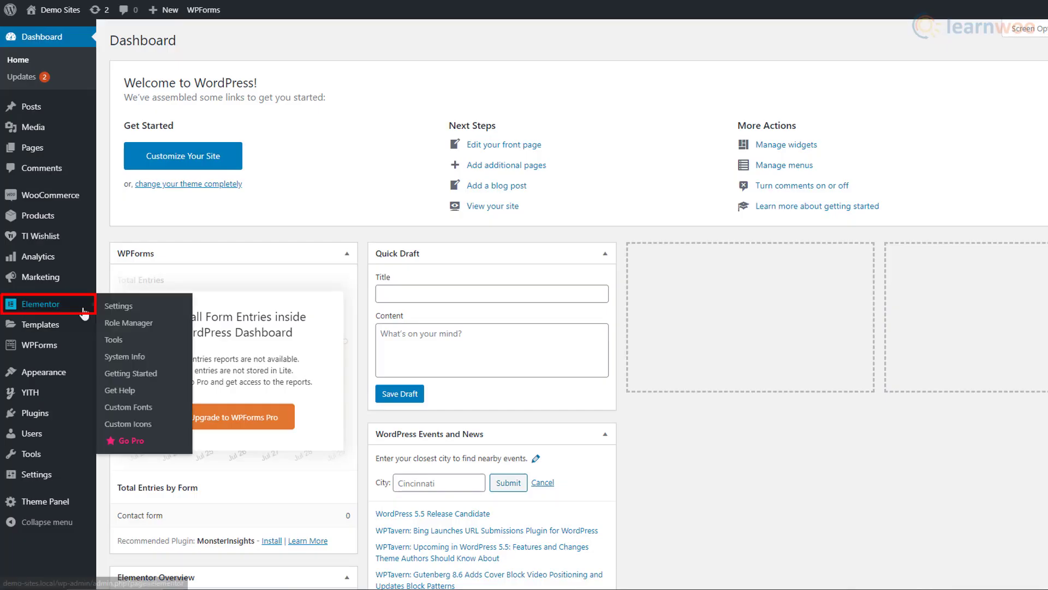
click(85, 310)
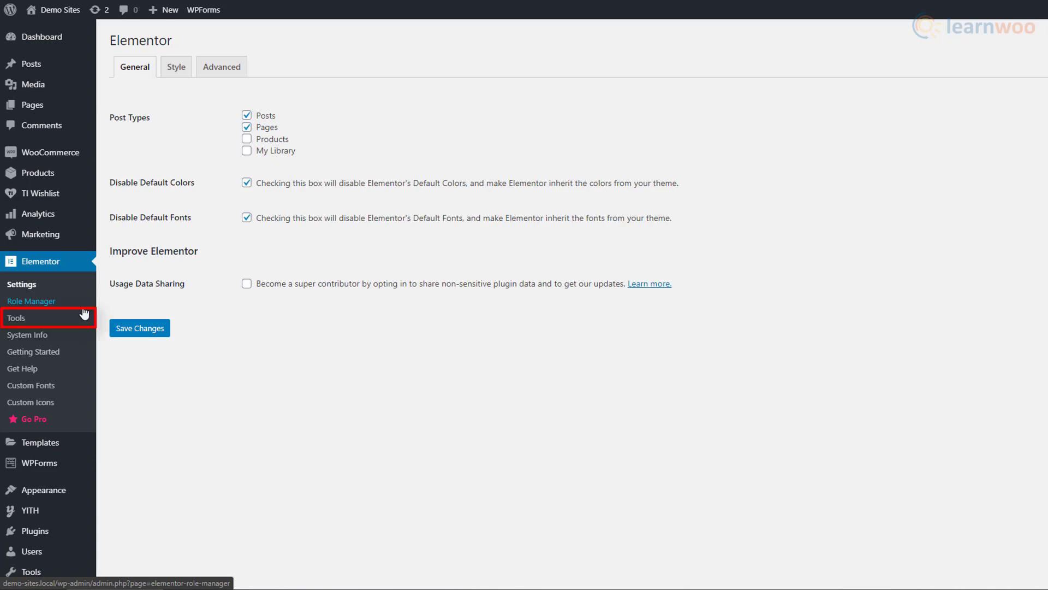
click(36, 321)
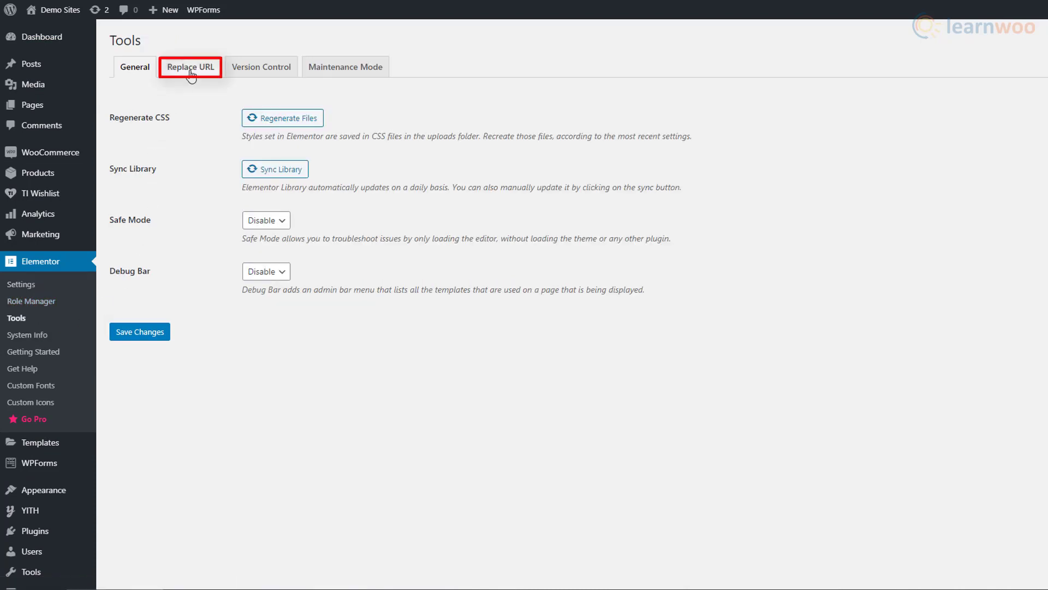
click(189, 70)
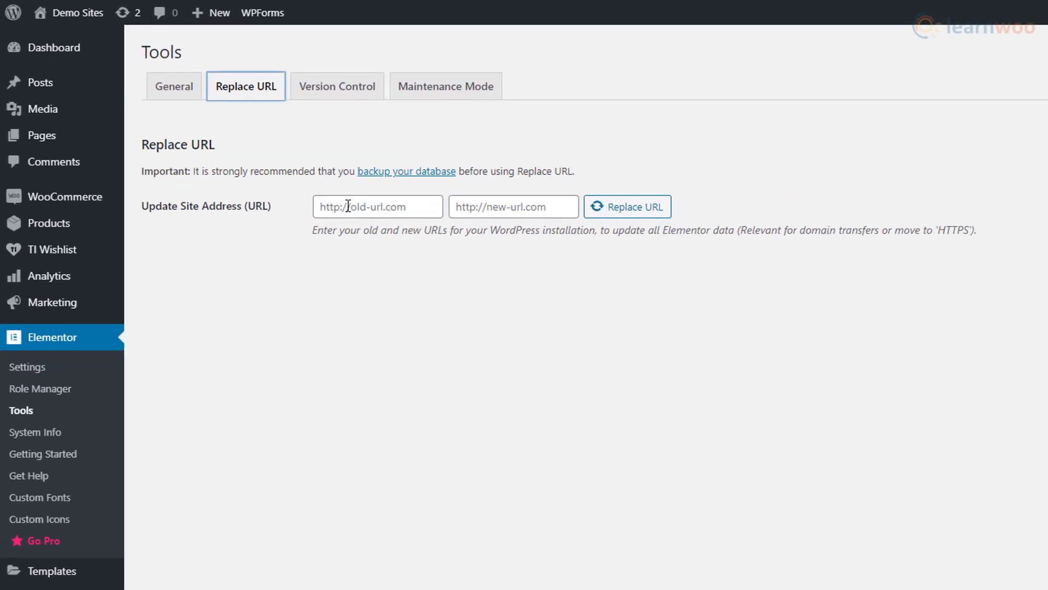
click(347, 207)
click(517, 217)
text(http://demo-sites.local/)
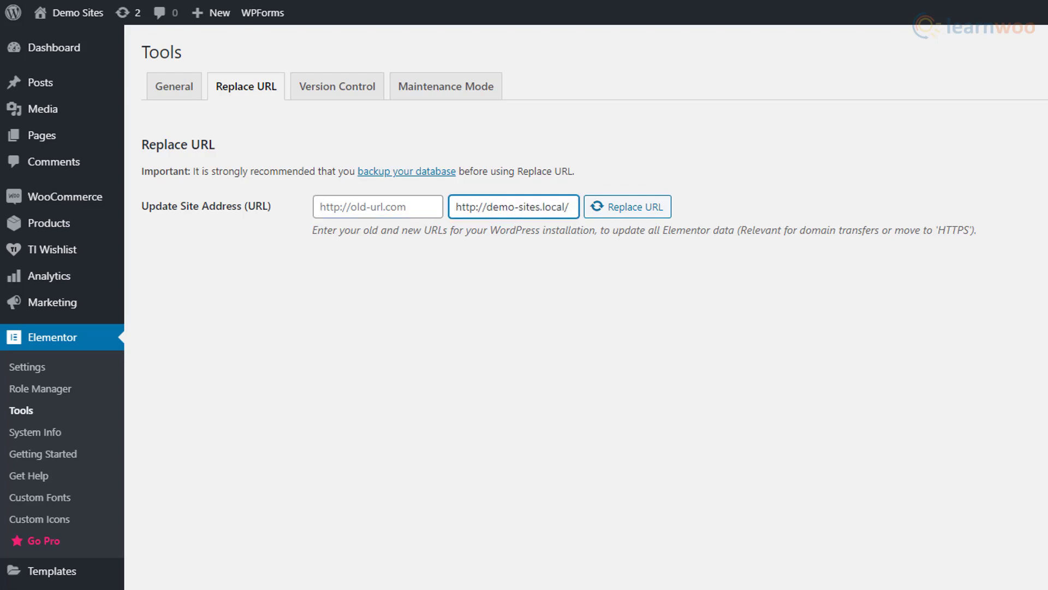
key(Tab)
key(shift+Tab)
key(shift+Tab)
key(ctrl+v)
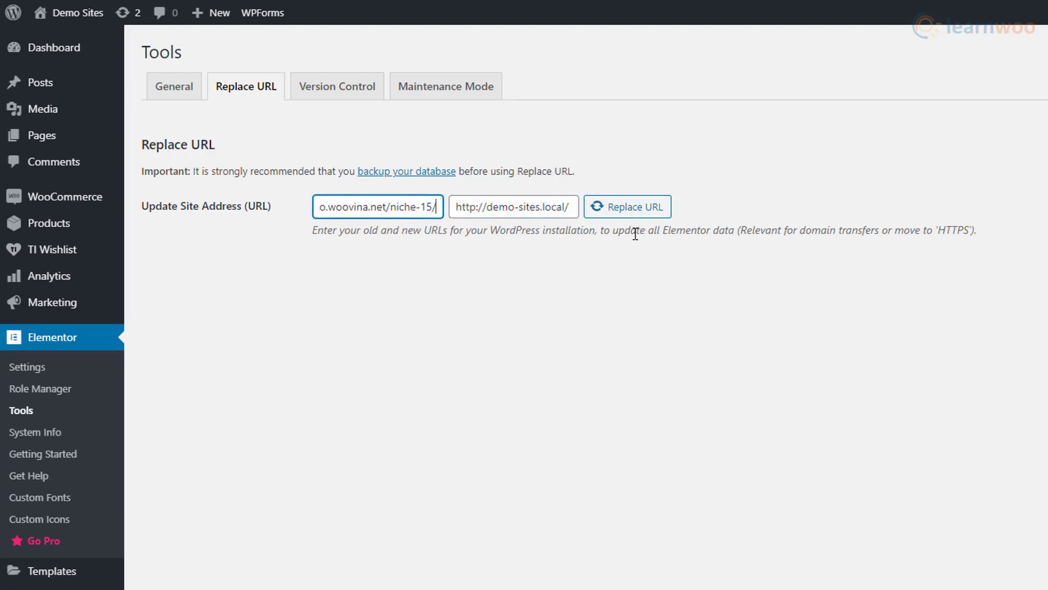
click(182, 99)
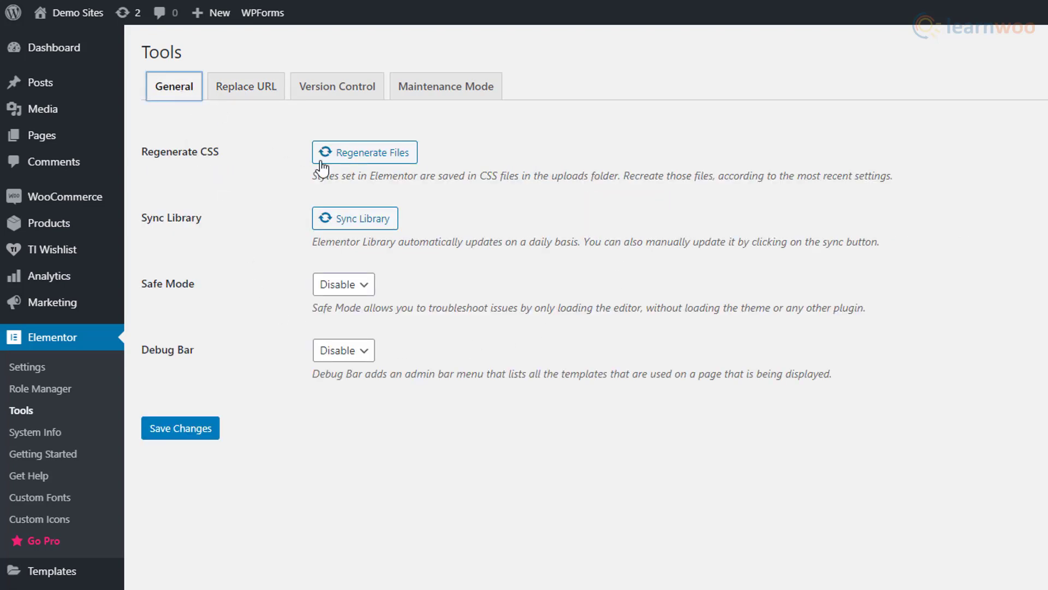
click(372, 163)
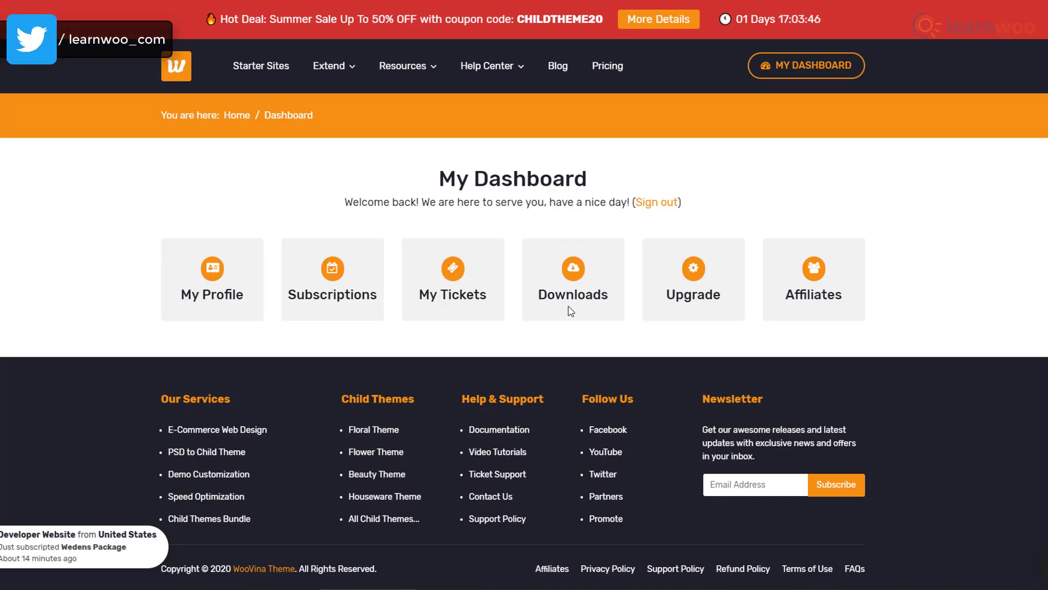
Download the WooVina Starter Sites Free zip from My Downloads.
click(570, 309)
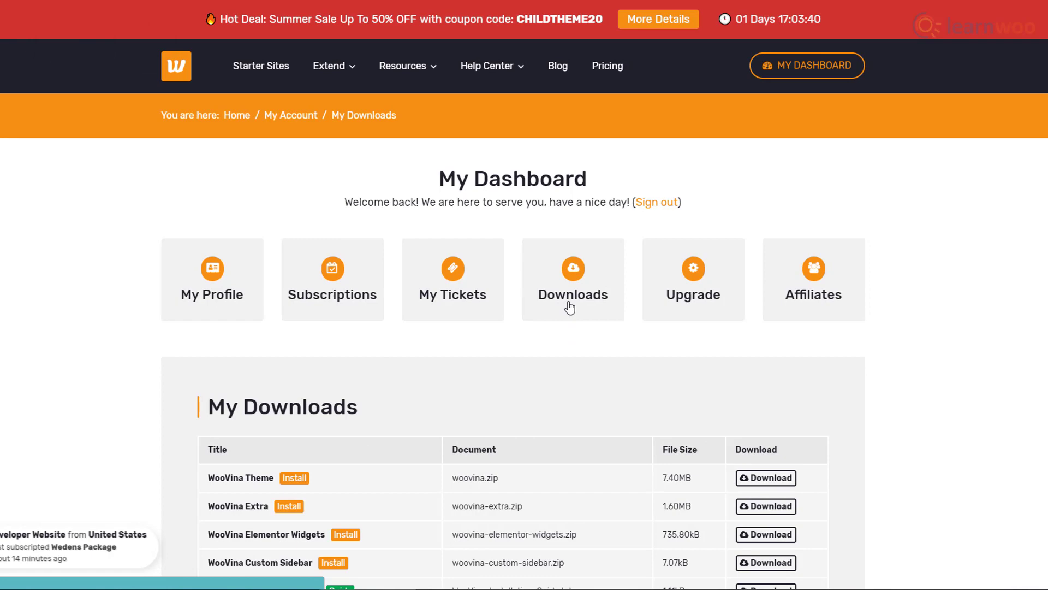
scroll(859, 357, down, 3)
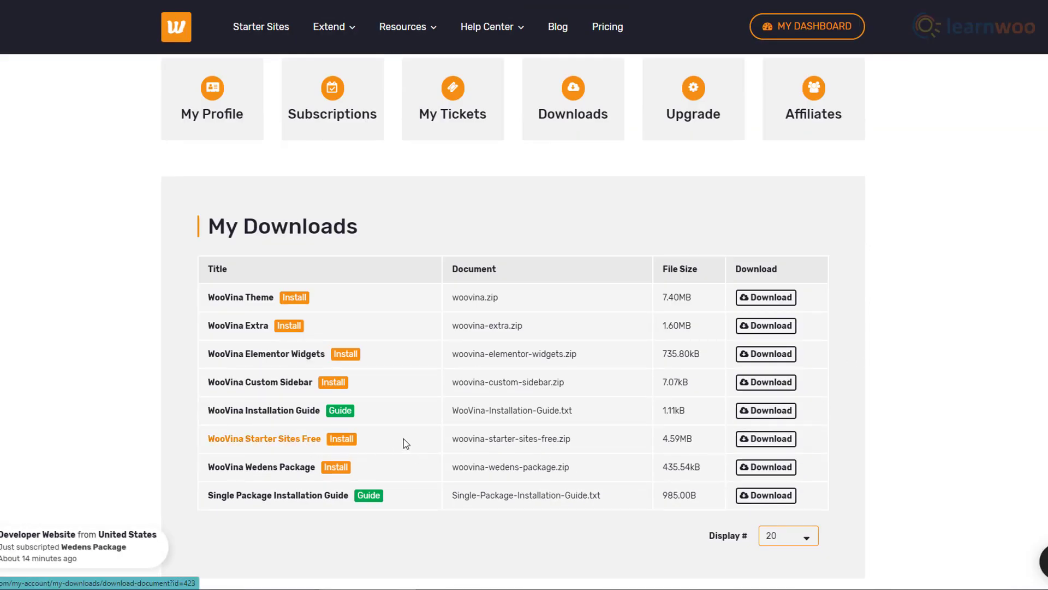
click(775, 443)
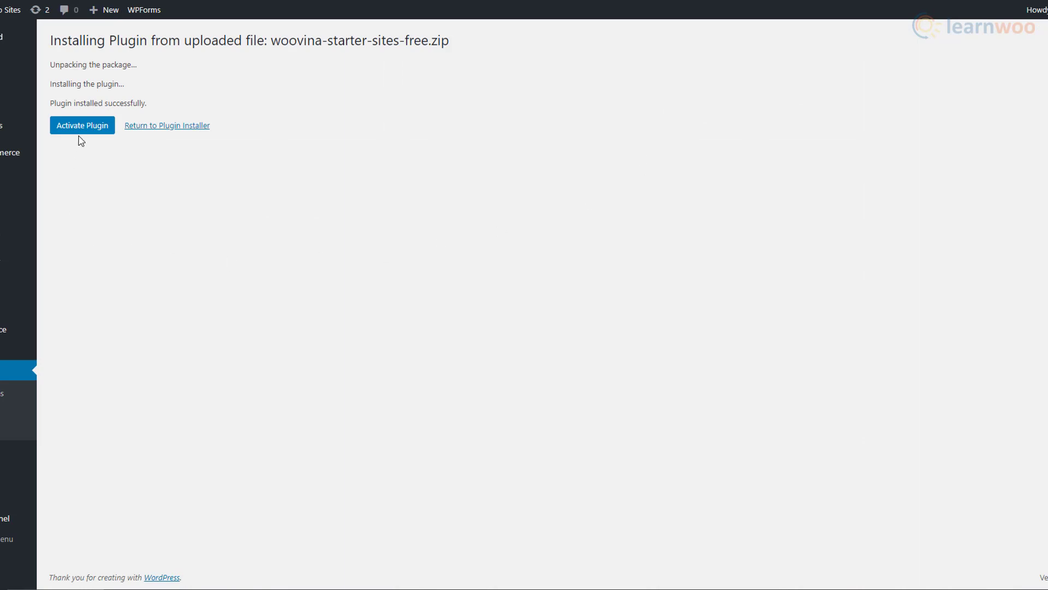
Activate WooVina Starter Sites Free, continue the Wedens import, and enter the demo and local URLs.
click(80, 133)
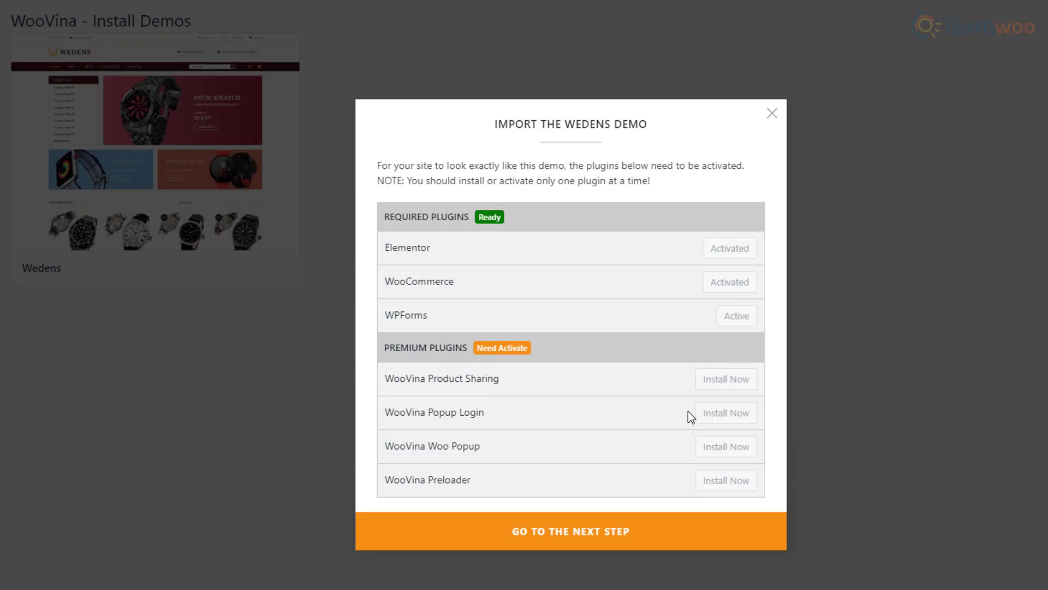
click(681, 539)
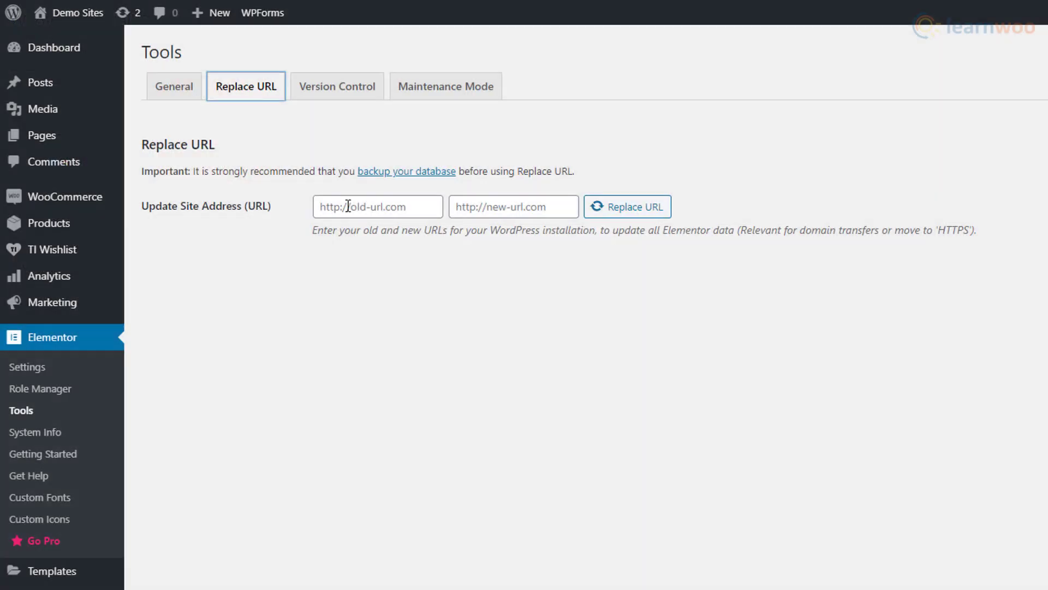
click(347, 206)
click(517, 215)
text(http://demo-sites.local/)
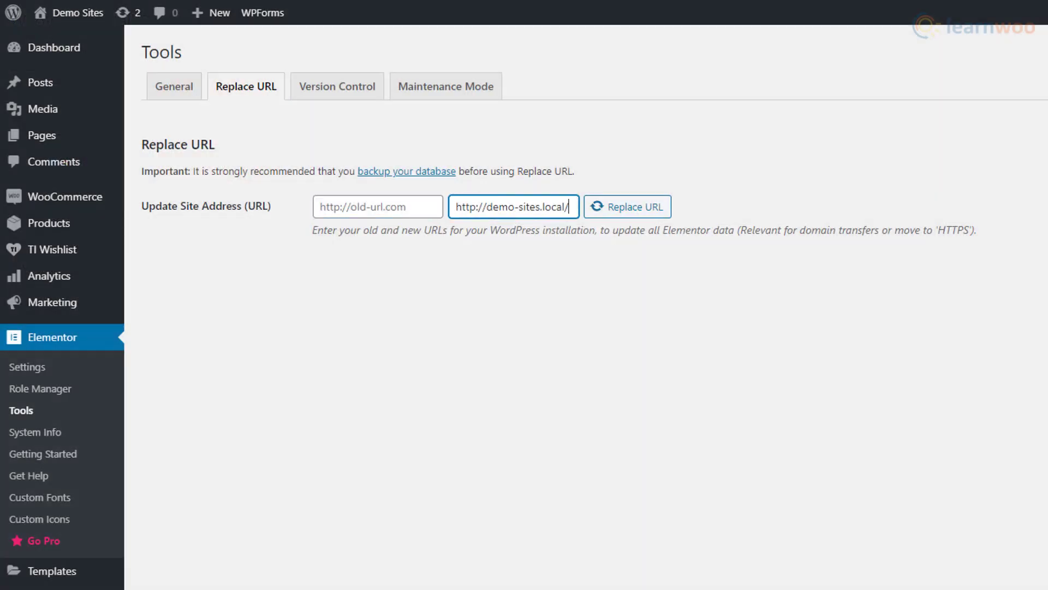
click(413, 216)
key(ctrl+v)
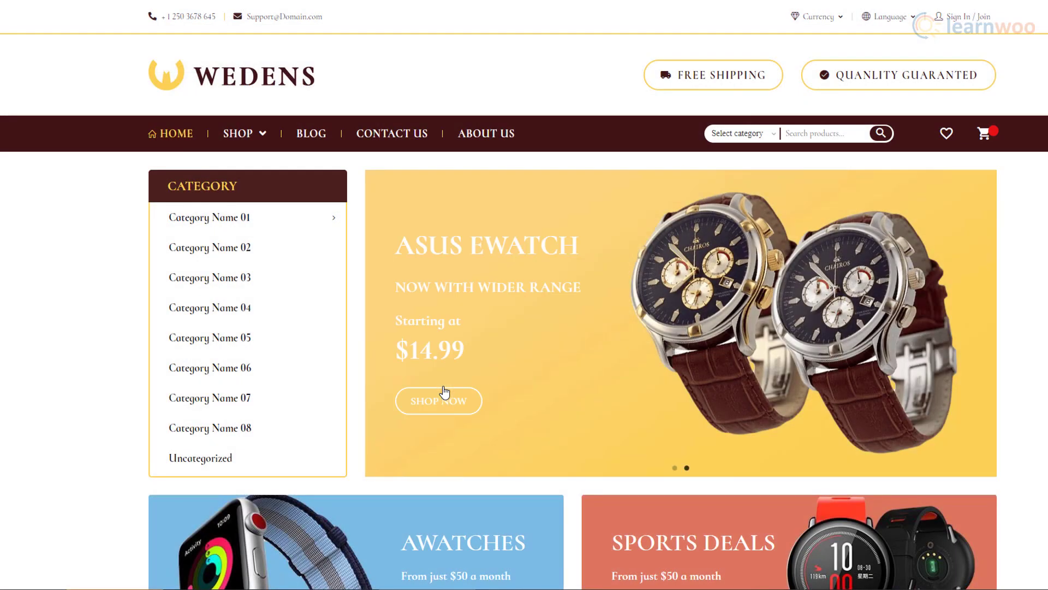
scroll(1031, 398, down, 12)
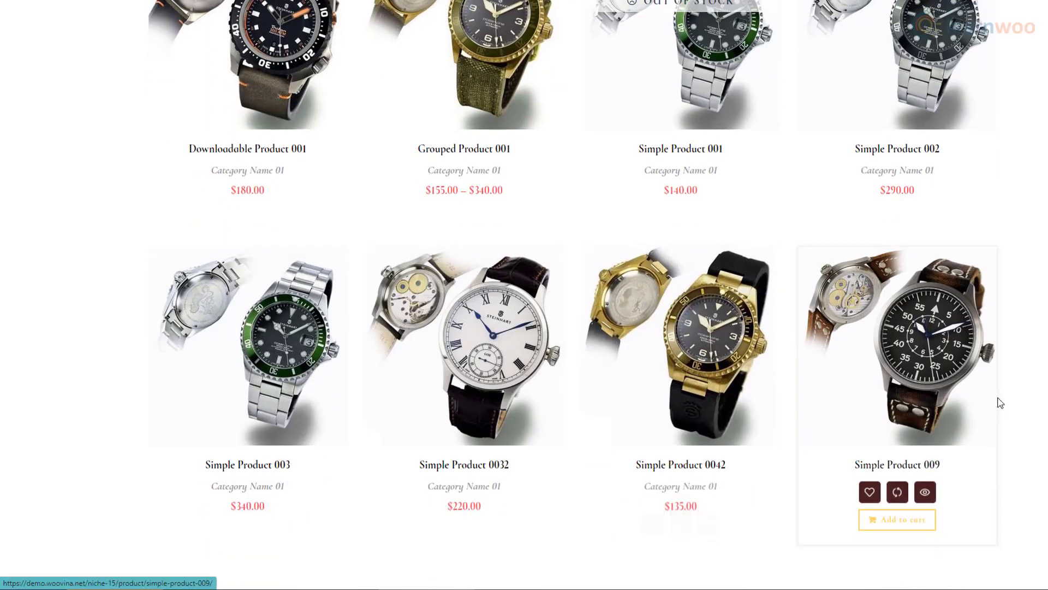
scroll(997, 401, down, 15)
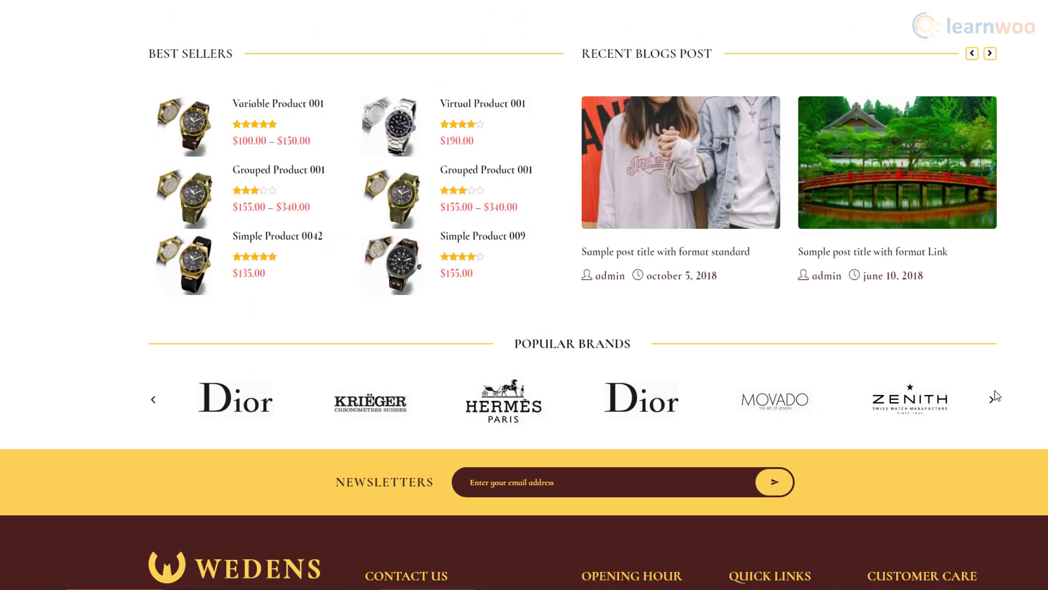
Scroll down the LearnWoo homepage to its Featured and How To article listings.
scroll(998, 395, up, 20)
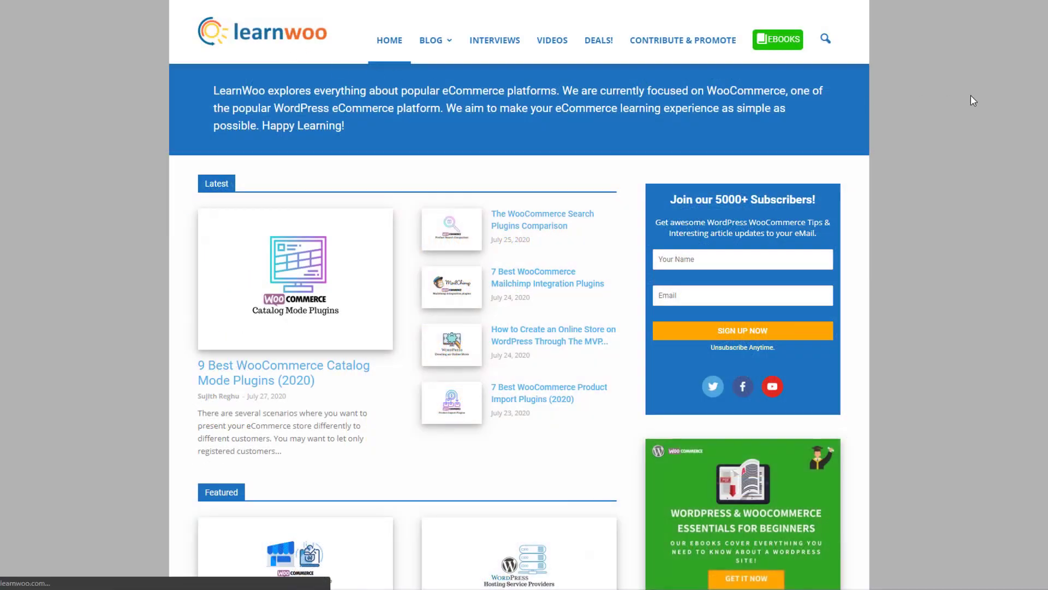
scroll(973, 100, down, 3)
scroll(519, 314, down, 6)
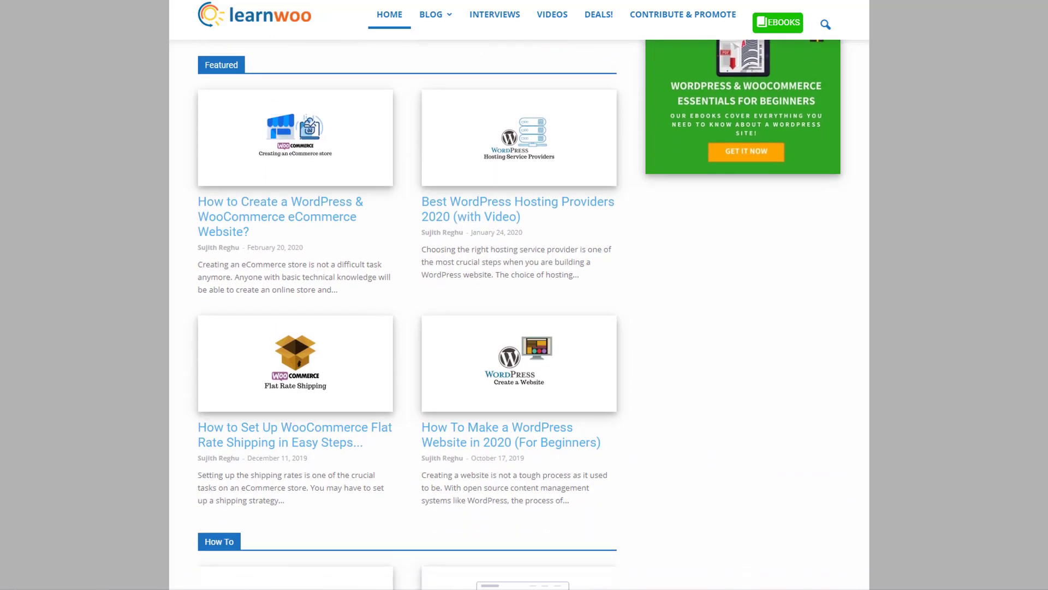
scroll(519, 314, down, 4)
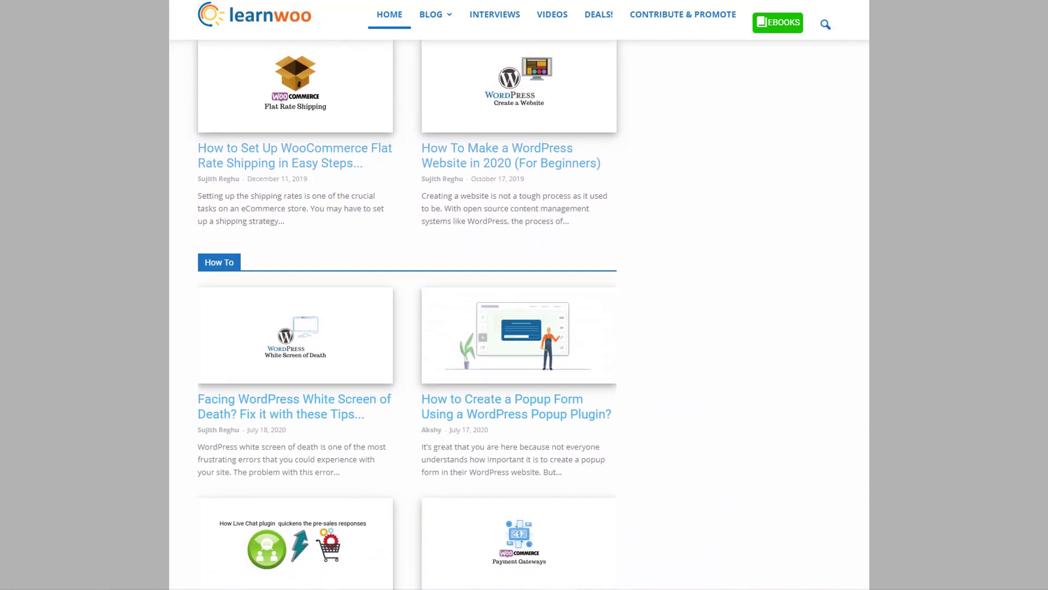